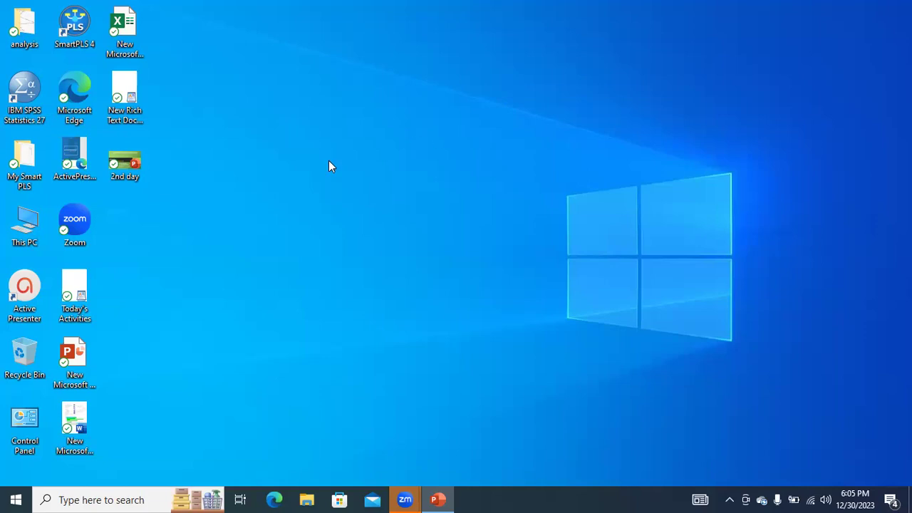
# Step: Launch IBM SPSS Statistics, dismiss the welcome dialog and open the data file Day 1 Dataset.sav
pyautogui.doubleClick(37, 108)
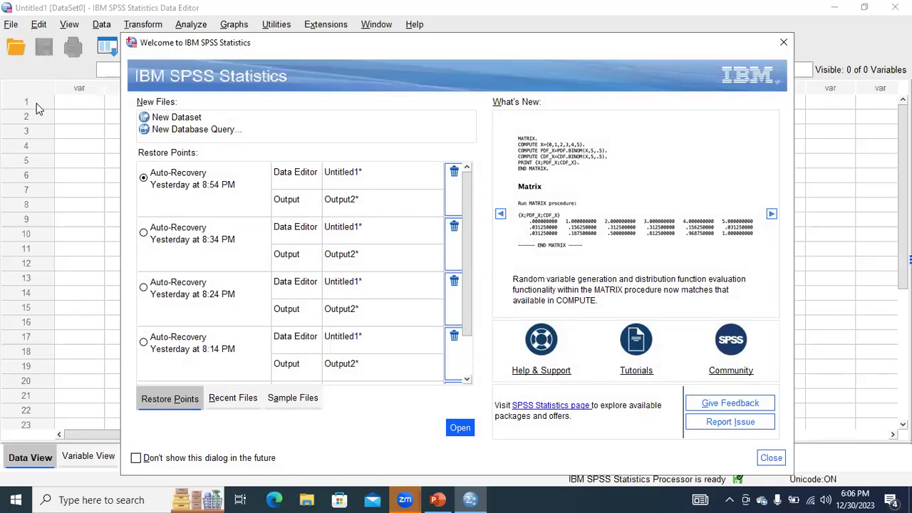
pyautogui.click(783, 42)
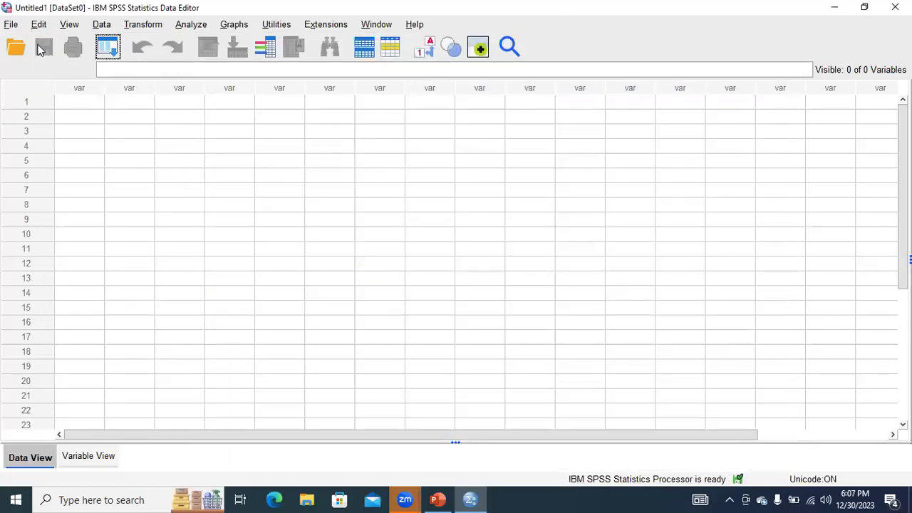
pyautogui.click(11, 26)
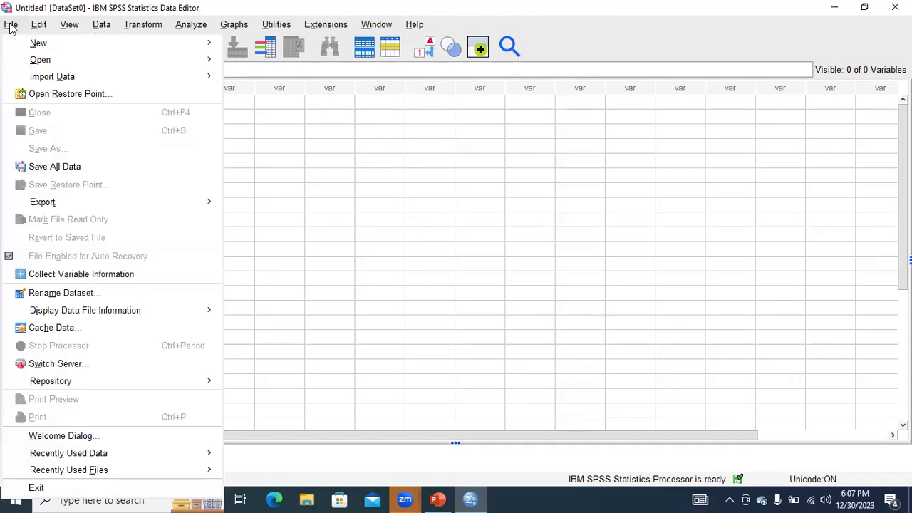
pyautogui.moveTo(50, 61)
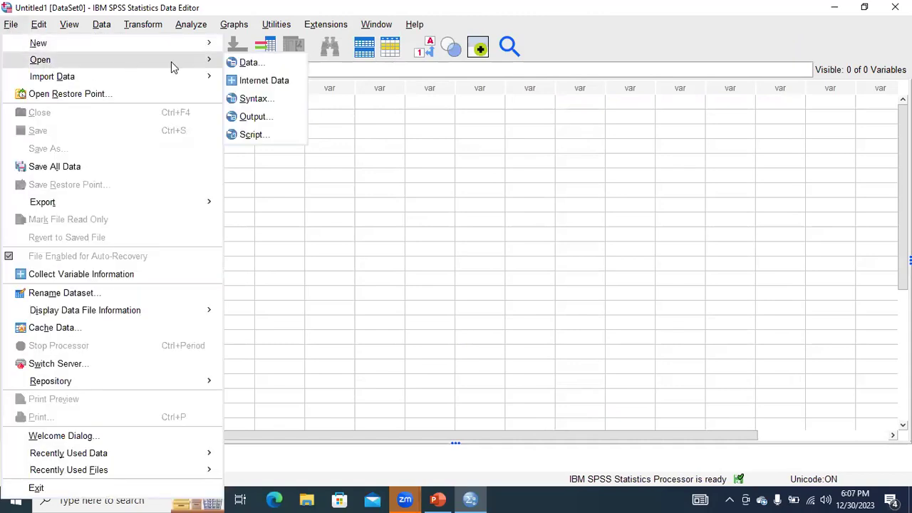
pyautogui.click(244, 64)
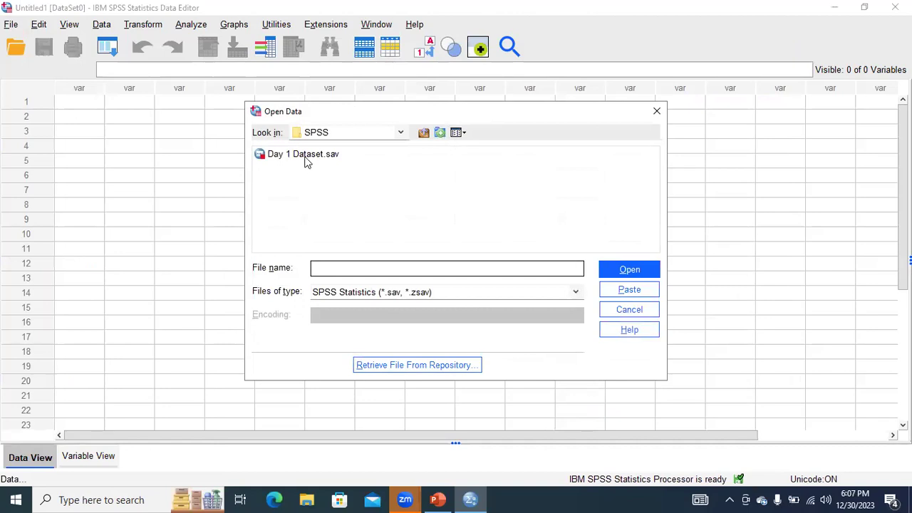
pyautogui.doubleClick(305, 158)
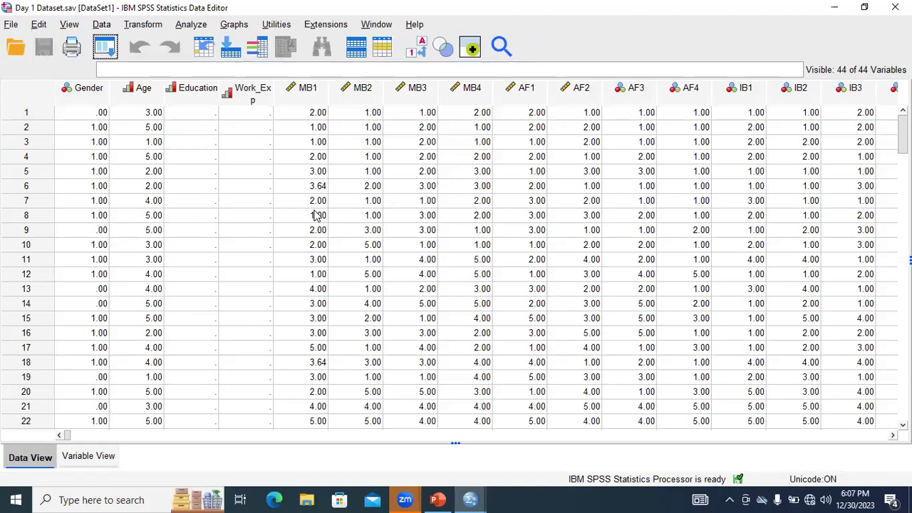
# Step: Clear the MB1 values in rows 3, 12 and 17 to create missing data
pyautogui.click(316, 115)
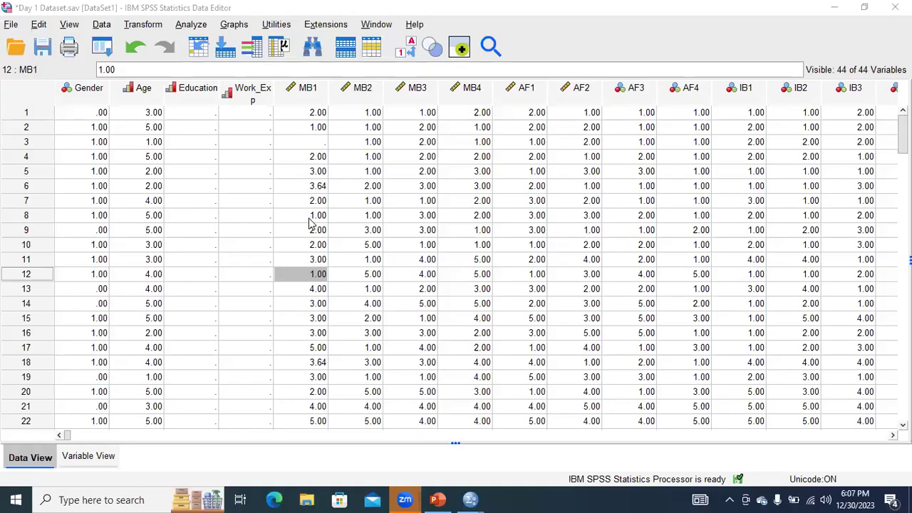
pyautogui.click(308, 281)
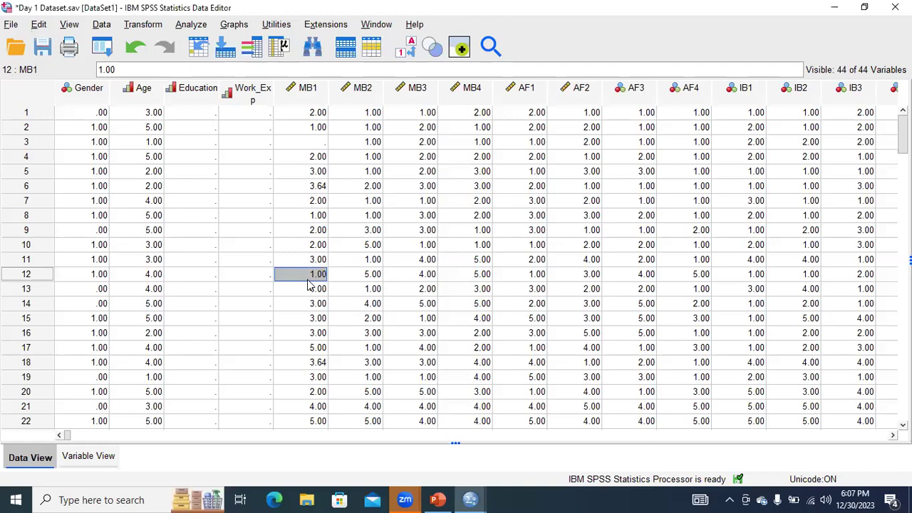
pyautogui.press('Delete')
pyautogui.click(308, 351)
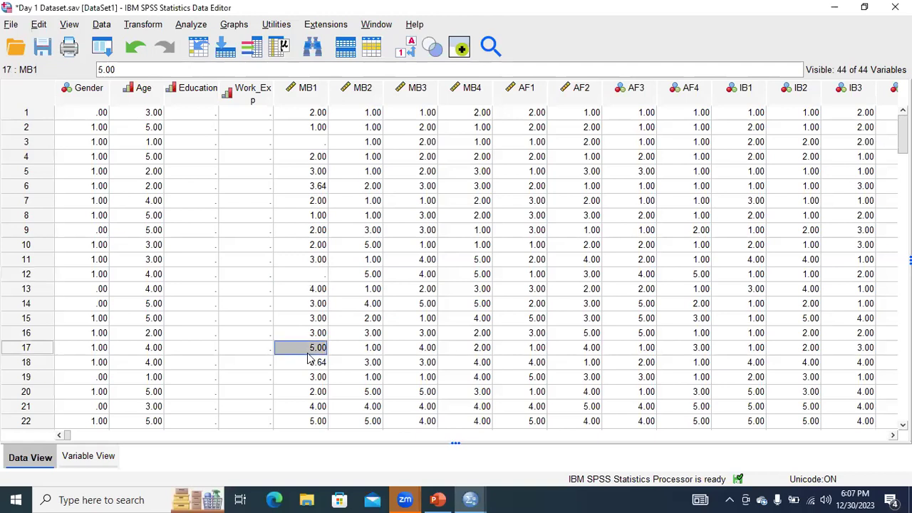
pyautogui.press('Delete')
# Step: Clear the MB1 values in rows 76 and 132 as well
pyautogui.scroll(-20, 307, 307)
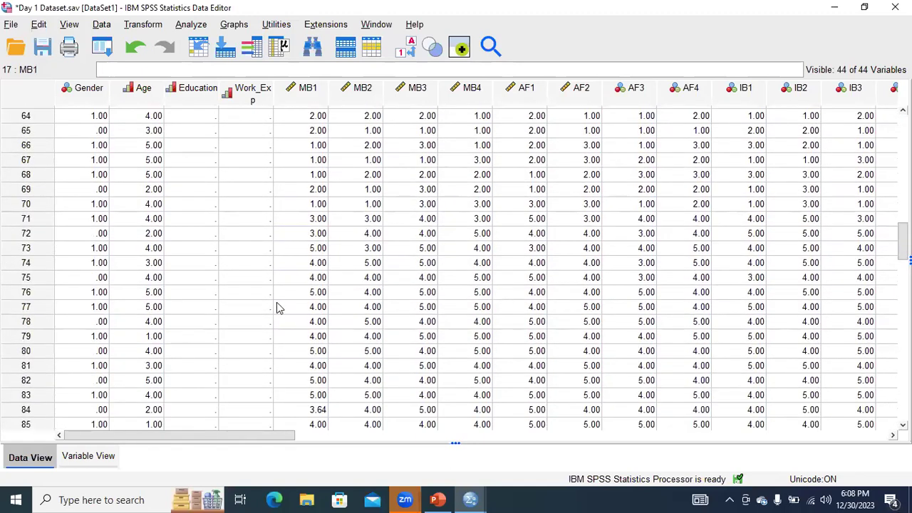
pyautogui.click(308, 297)
pyautogui.press('Delete')
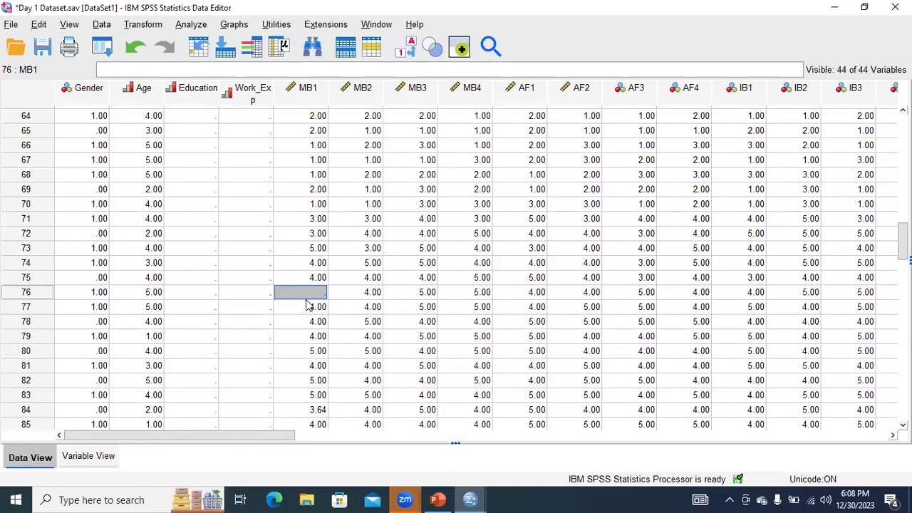
pyautogui.scroll(-4, 307, 304)
pyautogui.scroll(-18, 308, 305)
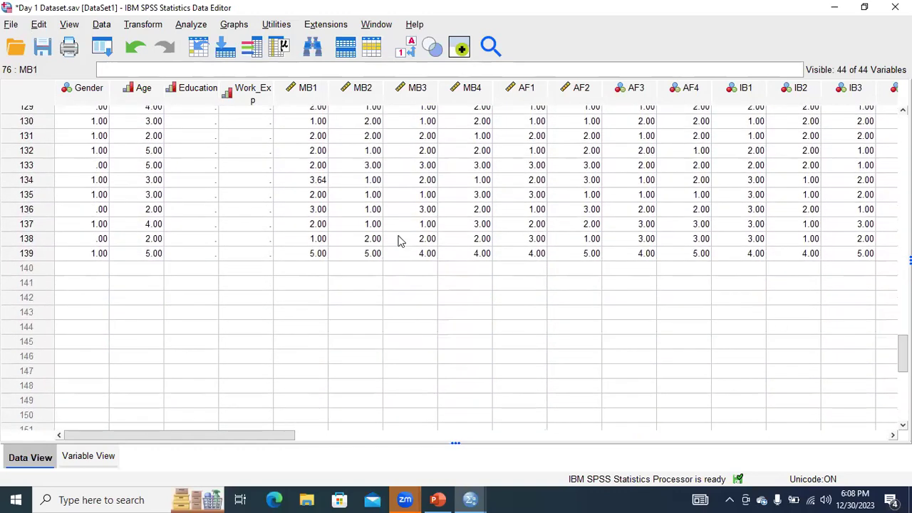
pyautogui.click(319, 153)
pyautogui.press('Delete')
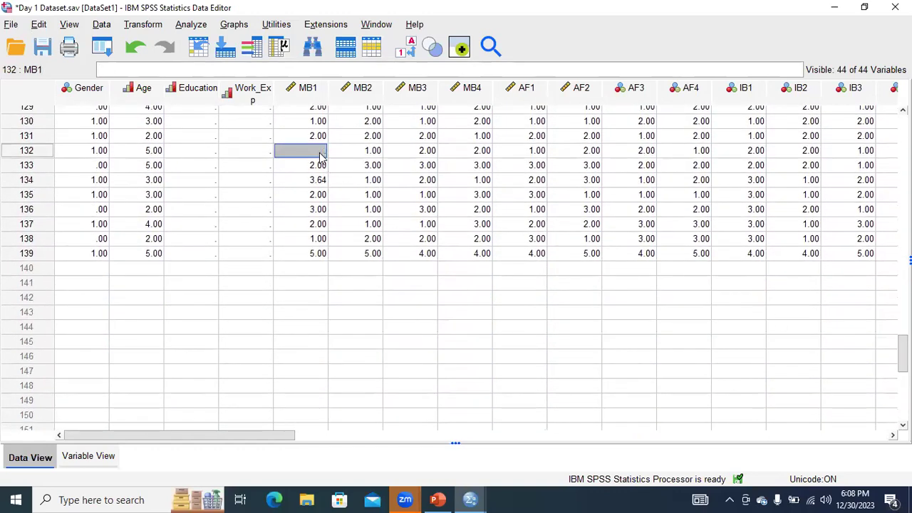
# Step: Try to enter the note "Searies mean" in the MB1 column at row 142
pyautogui.click(308, 302)
pyautogui.write('S')
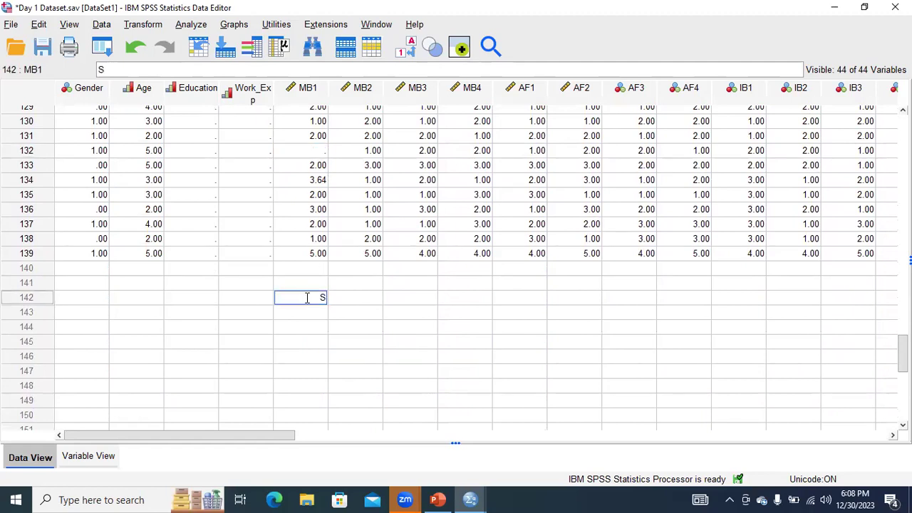
pyautogui.write('EariEs mEan')
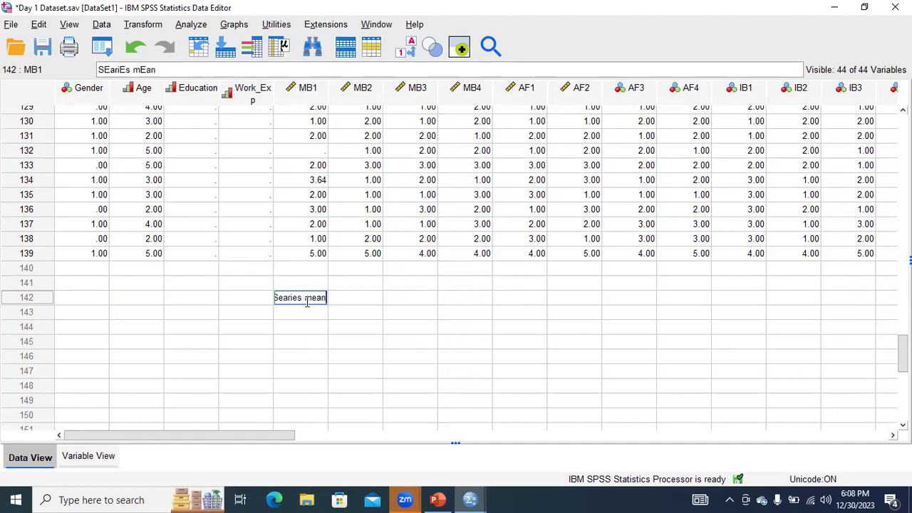
pyautogui.press('Return')
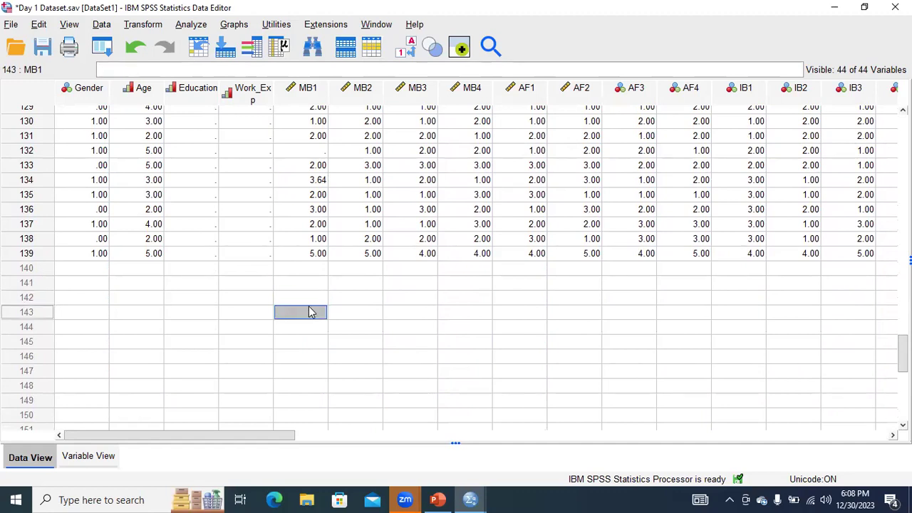
# Step: Write "Linear Interpolation" in the MB1 cell at row 143 and erase the text again
pyautogui.write('LinEar')
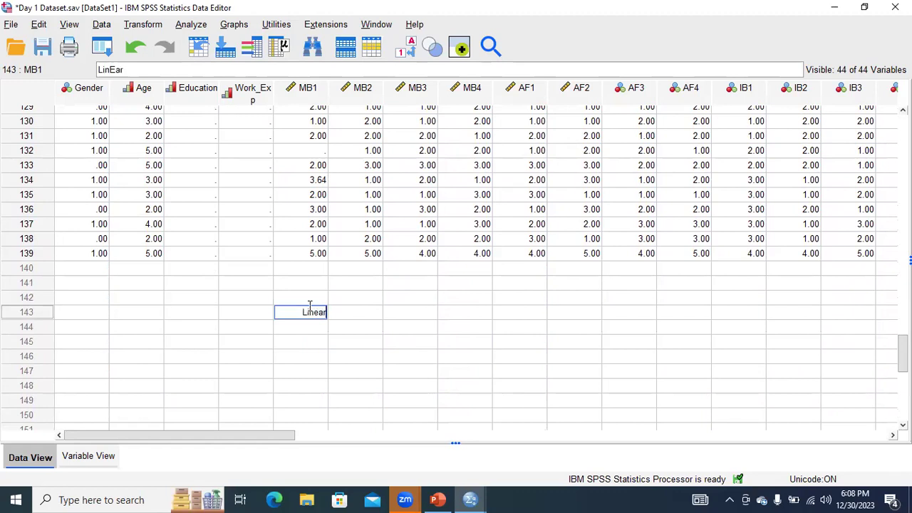
pyautogui.write(' lntErpol')
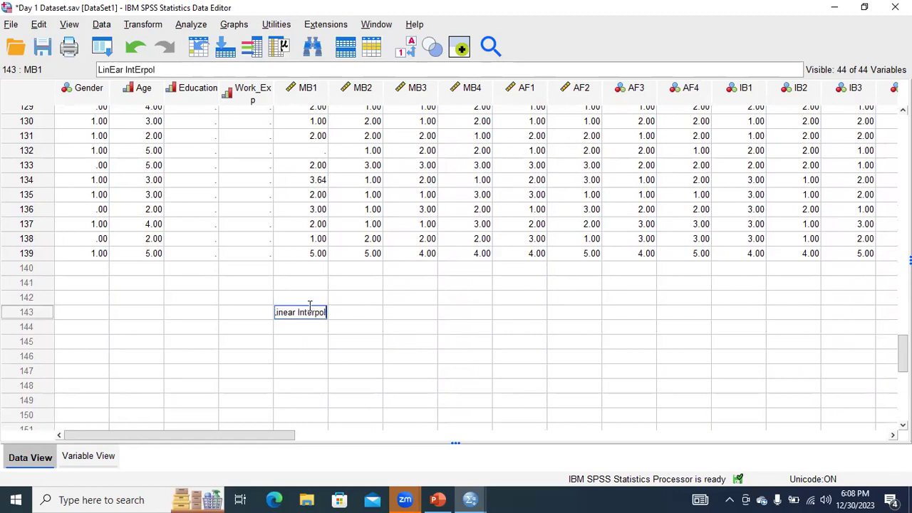
pyautogui.write('ation')
pyautogui.press('BackSpace')
pyautogui.press('BackSpace')
pyautogui.press('BackSpace')
pyautogui.press('BackSpace')
pyautogui.press('BackSpace')
pyautogui.press('BackSpace')
pyautogui.press('BackSpace')
pyautogui.press('BackSpace')
pyautogui.press('BackSpace')
pyautogui.press('BackSpace')
pyautogui.press('BackSpace')
pyautogui.press('BackSpace')
pyautogui.press('BackSpace')
pyautogui.press('BackSpace')
pyautogui.press('BackSpace')
pyautogui.press('BackSpace')
pyautogui.press('BackSpace')
pyautogui.press('BackSpace')
pyautogui.press('BackSpace')
pyautogui.press('BackSpace')
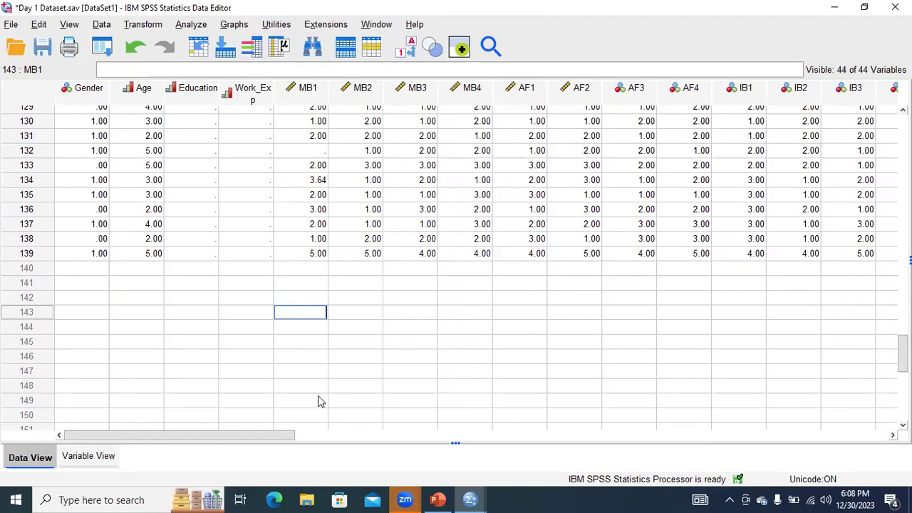
# Step: Examine the MB1 column for empty cells, comparing the values just above and below the gaps in rows 76 and 3
pyautogui.moveTo(902, 354); pyautogui.dragTo(902, 134)
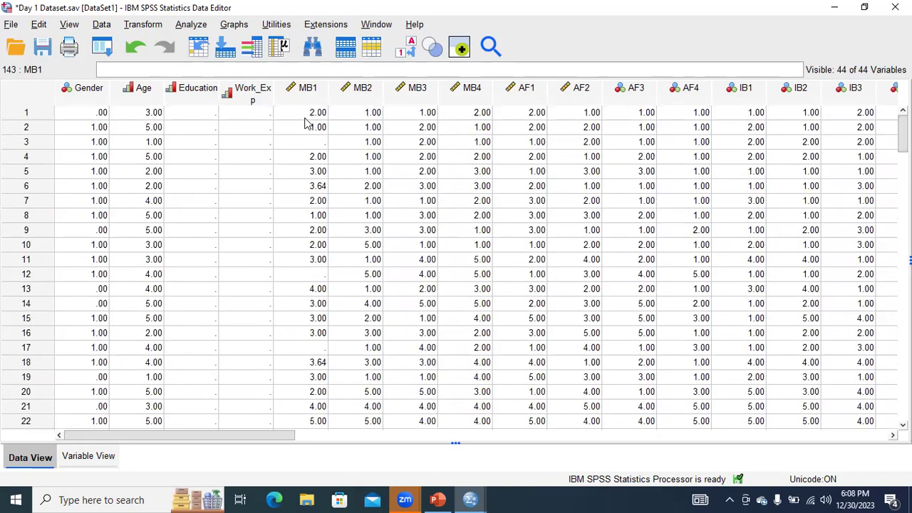
pyautogui.moveTo(308, 116); pyautogui.dragTo(315, 423)
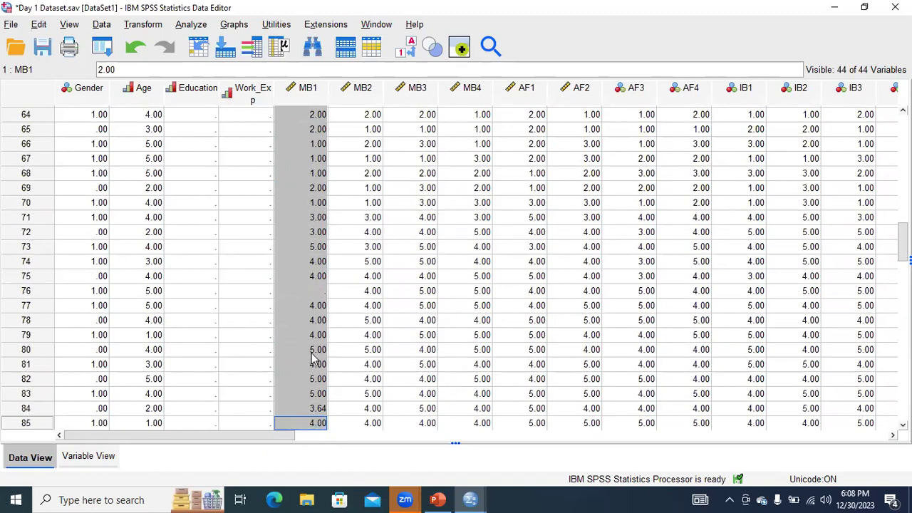
pyautogui.click(312, 294)
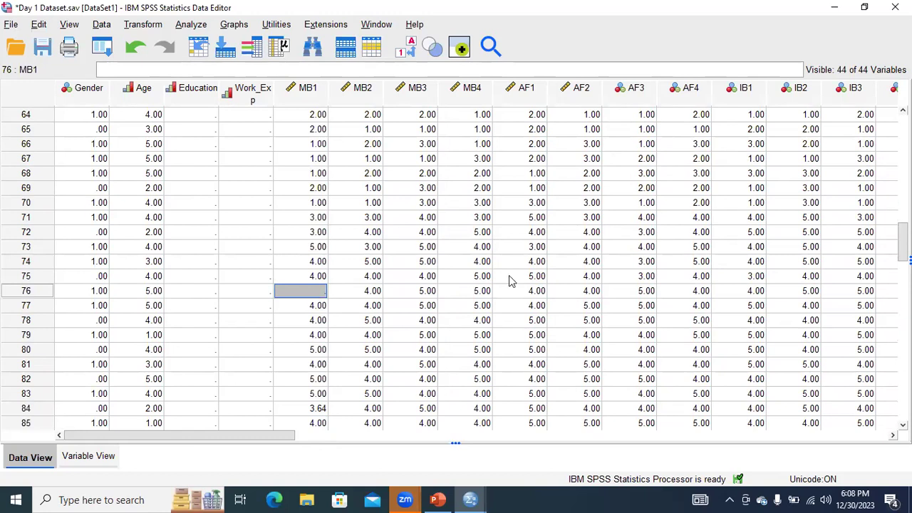
pyautogui.moveTo(902, 242); pyautogui.dragTo(902, 128)
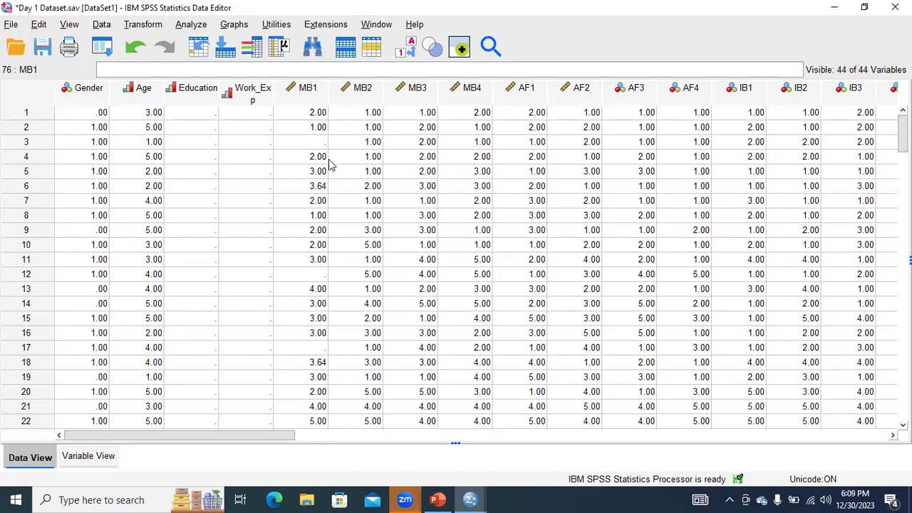
pyautogui.click(313, 134)
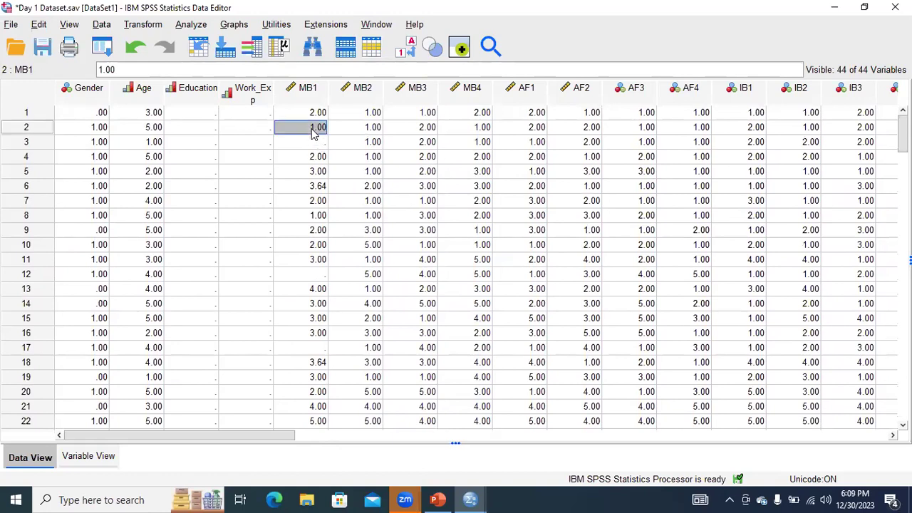
pyautogui.click(311, 156)
pyautogui.click(309, 146)
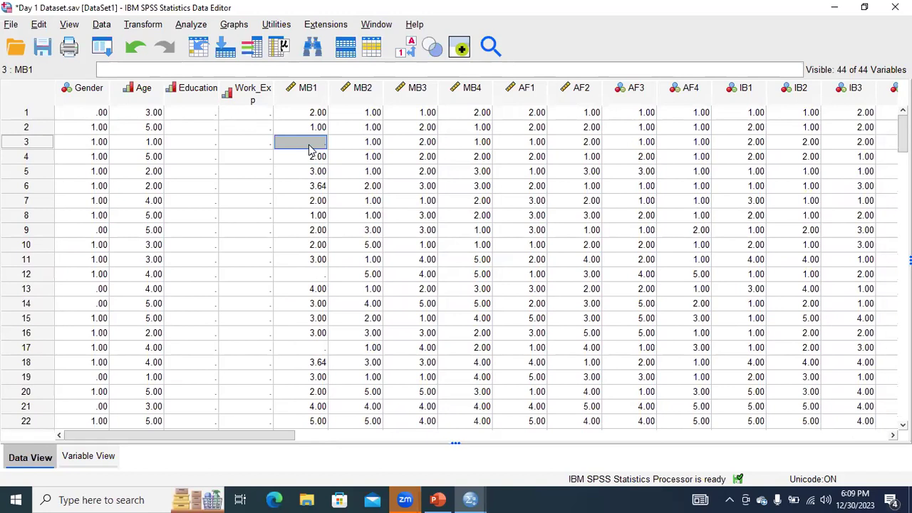
pyautogui.click(311, 132)
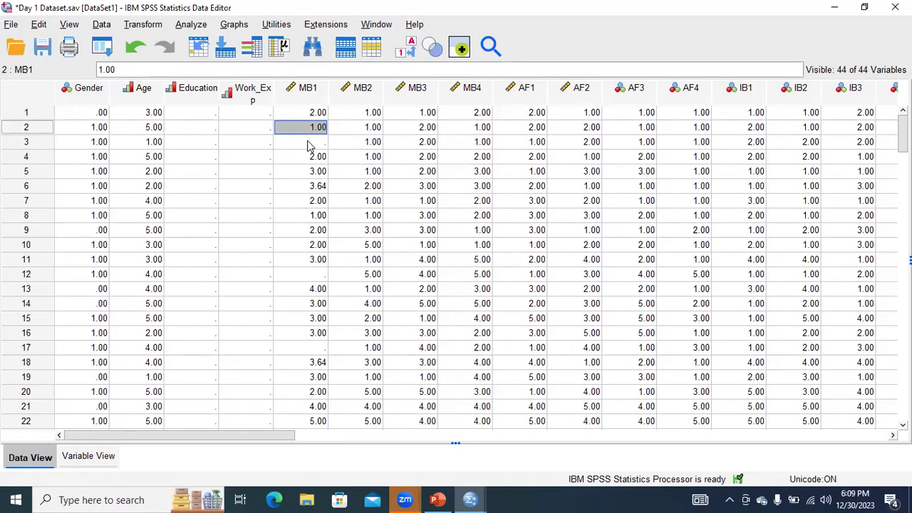
pyautogui.click(310, 157)
pyautogui.click(311, 129)
pyautogui.click(315, 159)
pyautogui.click(314, 144)
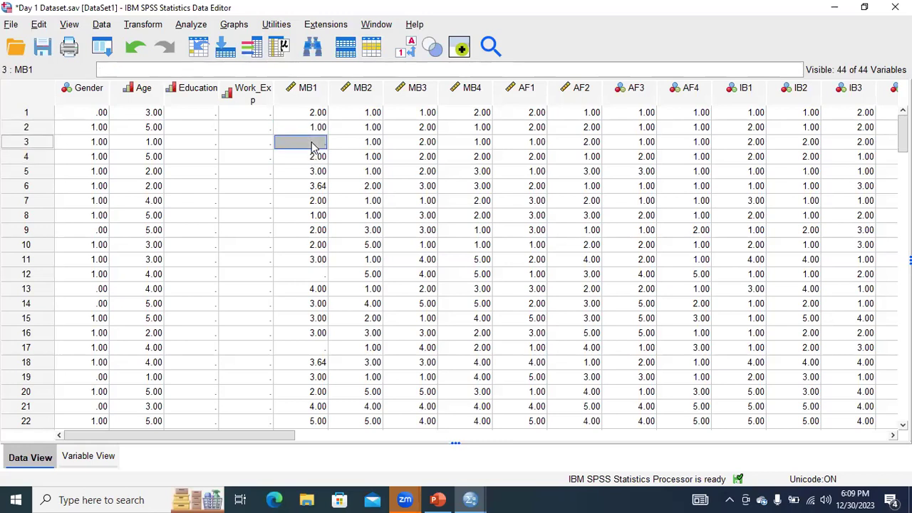
# Step: Replace the missing values of MB1 using the Series mean method
pyautogui.click(148, 25)
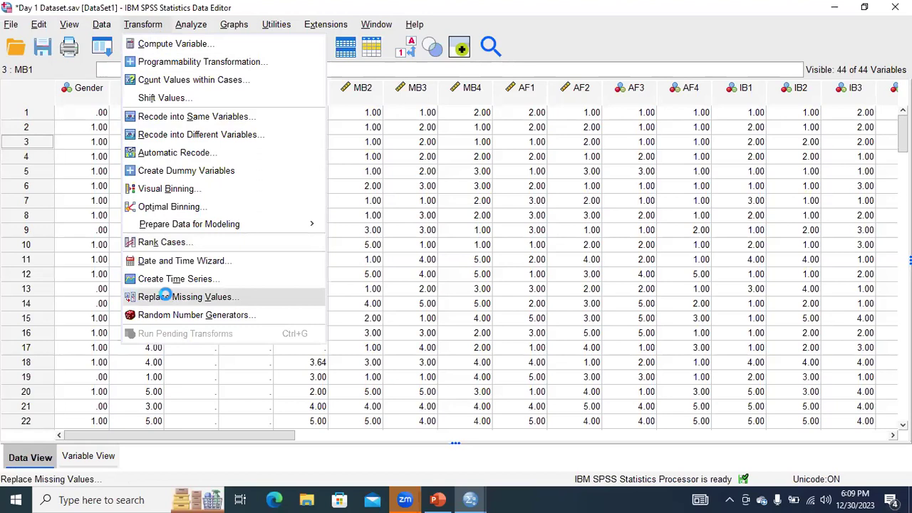
pyautogui.click(168, 298)
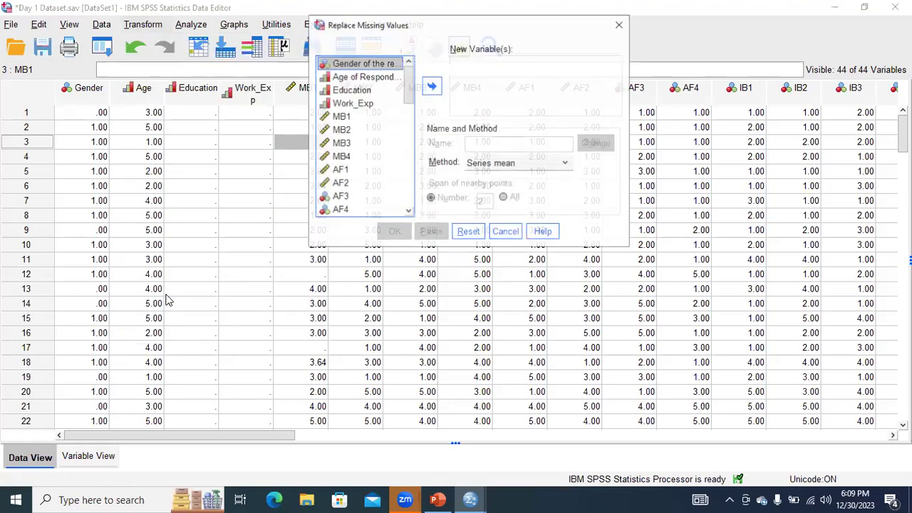
pyautogui.click(347, 120)
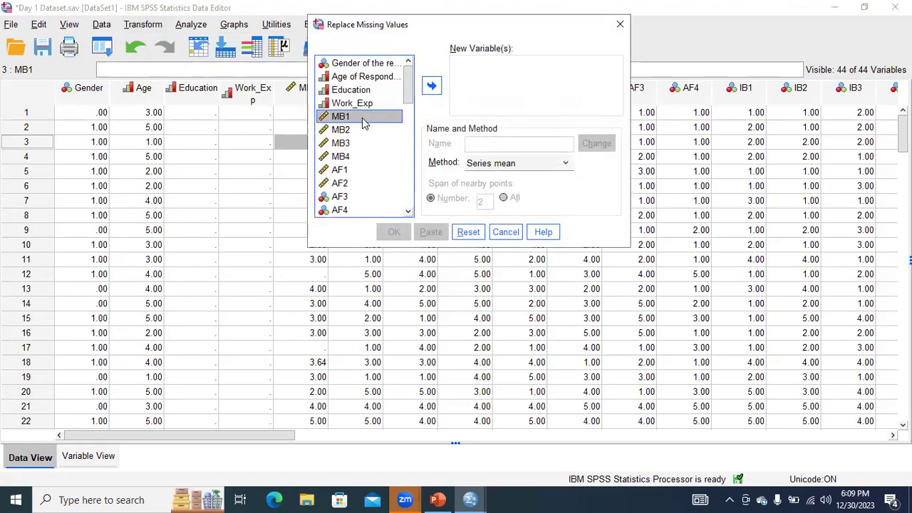
pyautogui.click(431, 86)
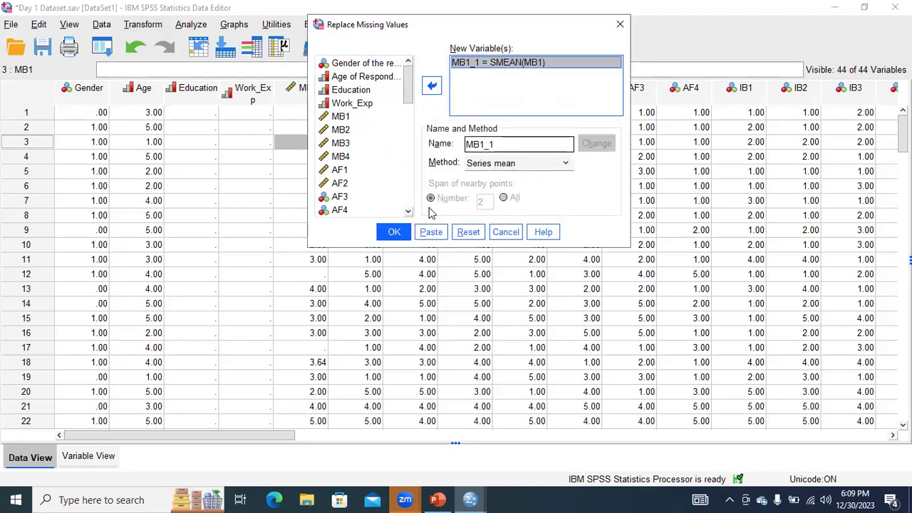
pyautogui.click(393, 233)
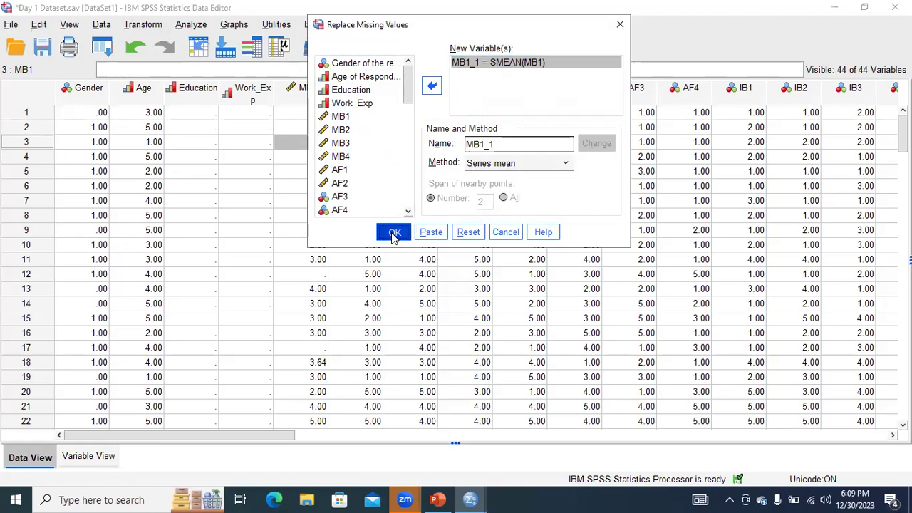
pyautogui.click(447, 161)
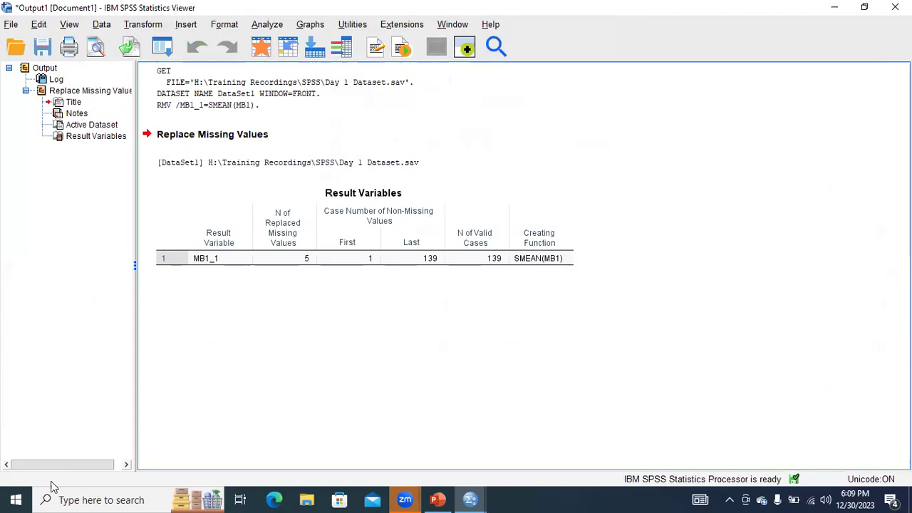
pyautogui.hotkey('alt', 'Tab')
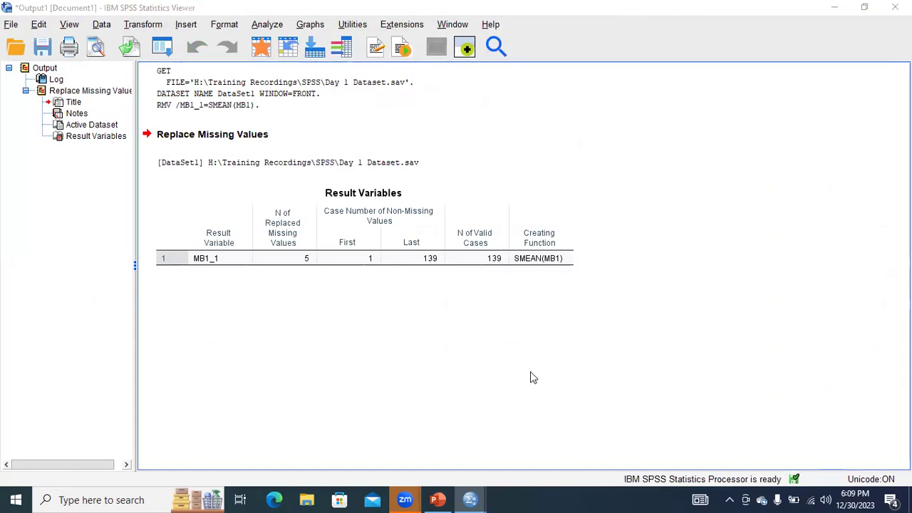
pyautogui.moveTo(404, 500)
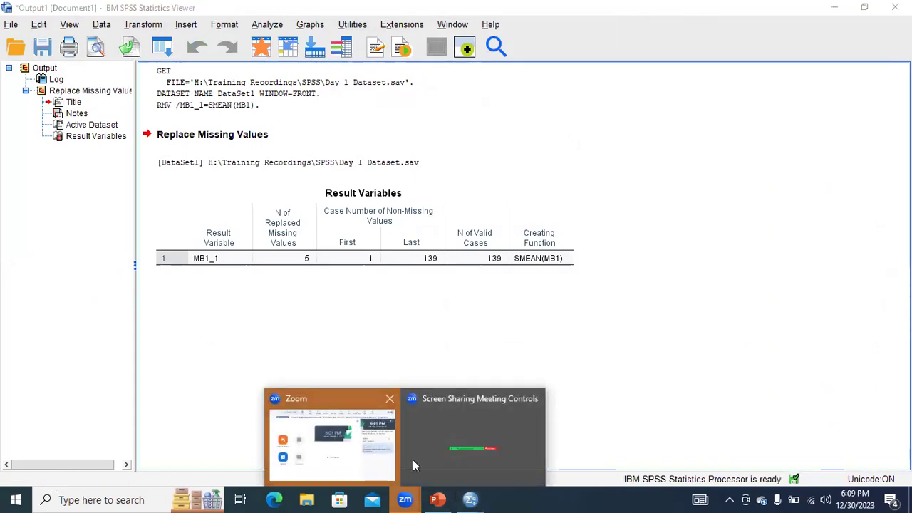
# Step: Switch to the Day 1 Dataset data window and examine the MB1_1 column from row 1 down to row 84
pyautogui.moveTo(469, 499)
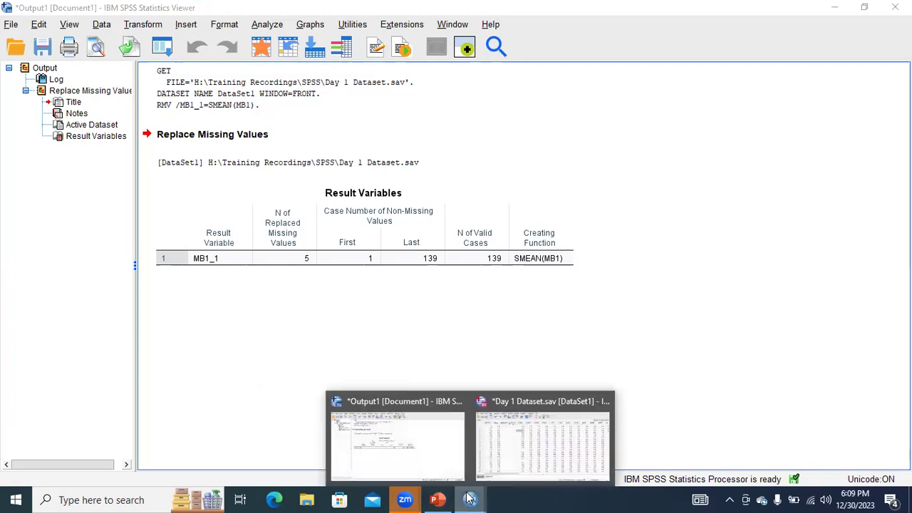
pyautogui.click(498, 449)
pyautogui.moveTo(260, 436); pyautogui.dragTo(805, 421)
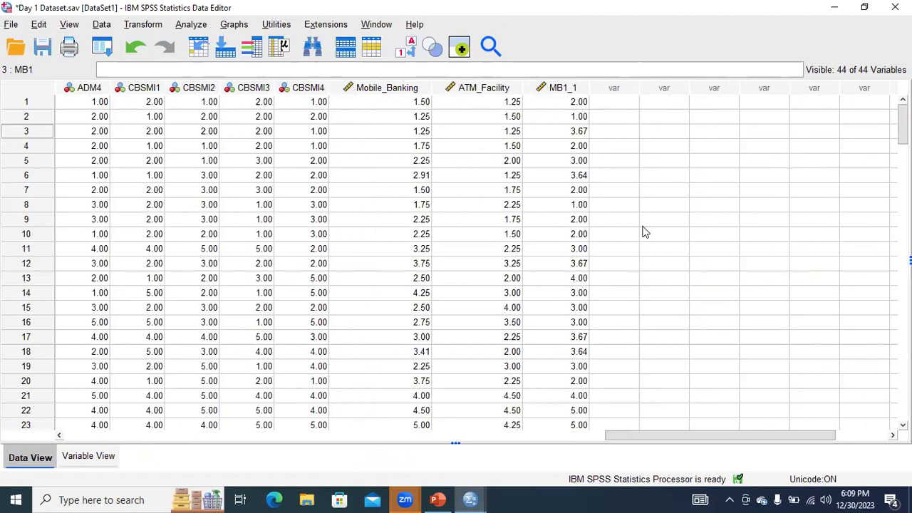
pyautogui.moveTo(573, 106); pyautogui.dragTo(583, 435)
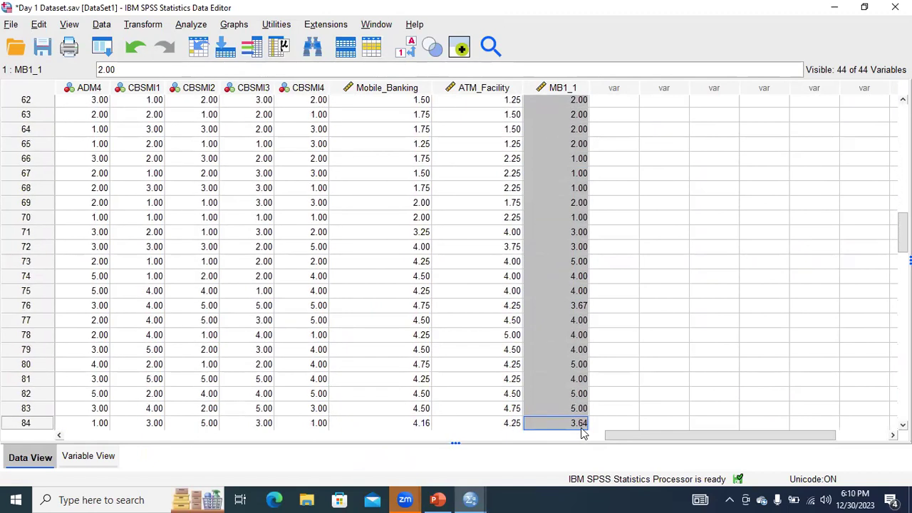
pyautogui.scroll(20, 567, 126)
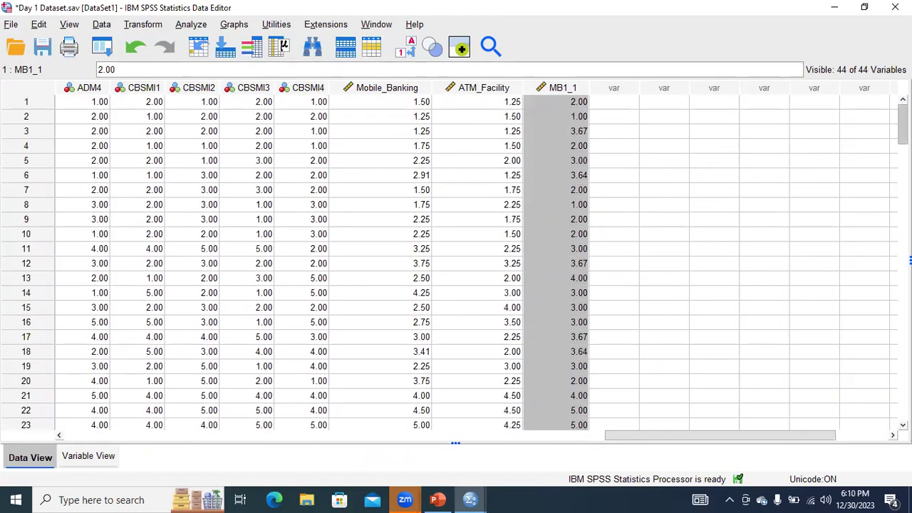
# Step: Reopen Replace Missing Values, remove the existing MB1_1 entry from the new variables and add MB1 again
pyautogui.click(148, 29)
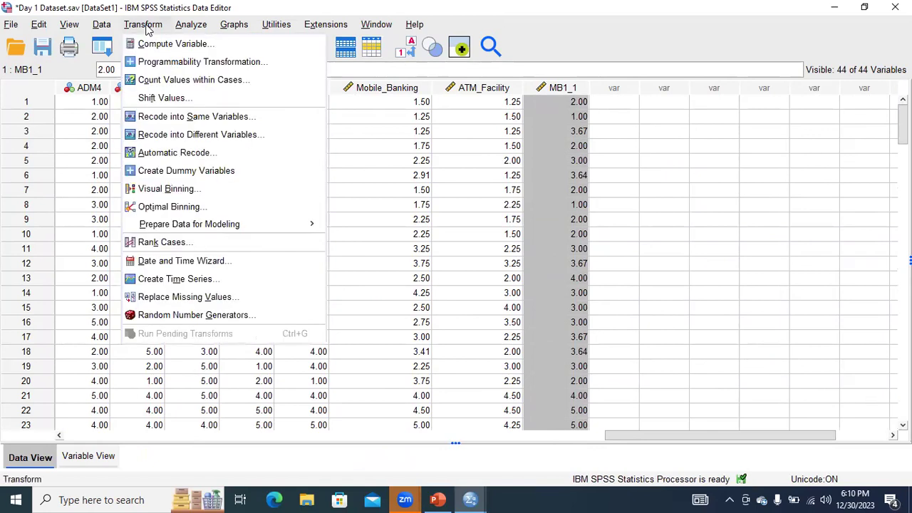
pyautogui.click(165, 298)
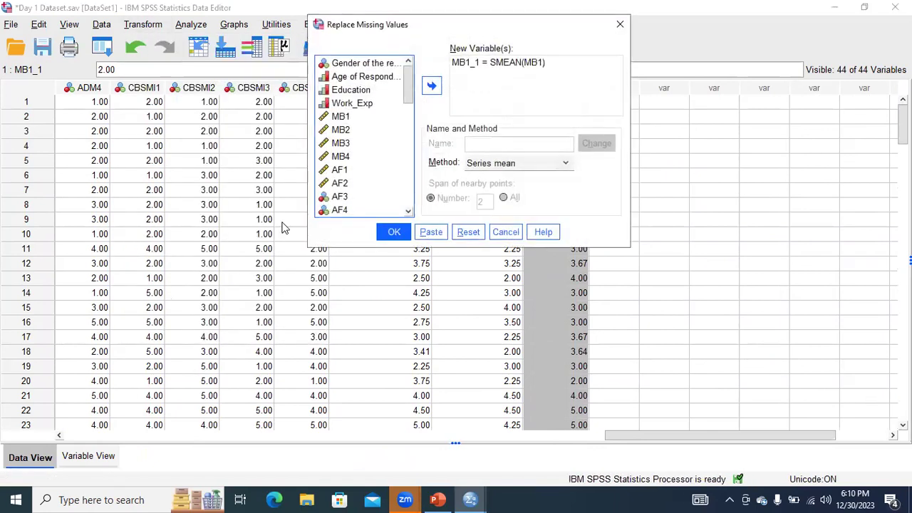
pyautogui.click(516, 163)
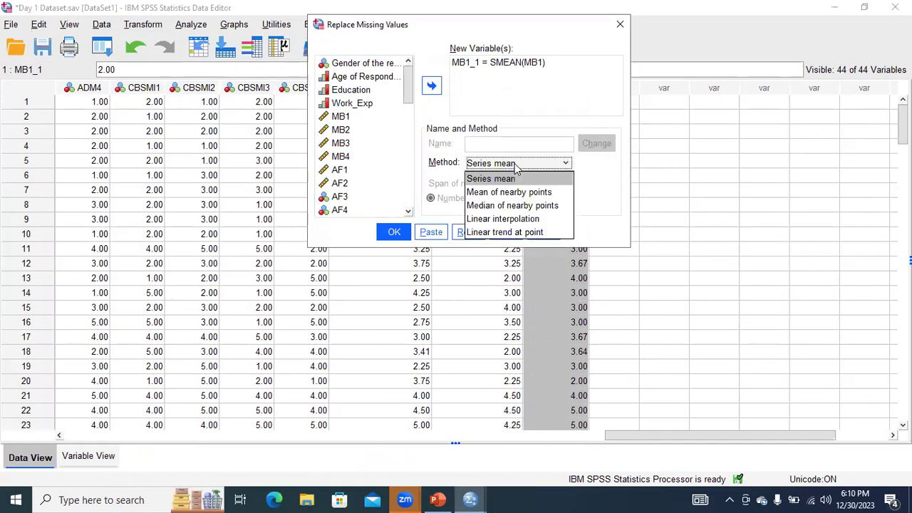
pyautogui.click(519, 221)
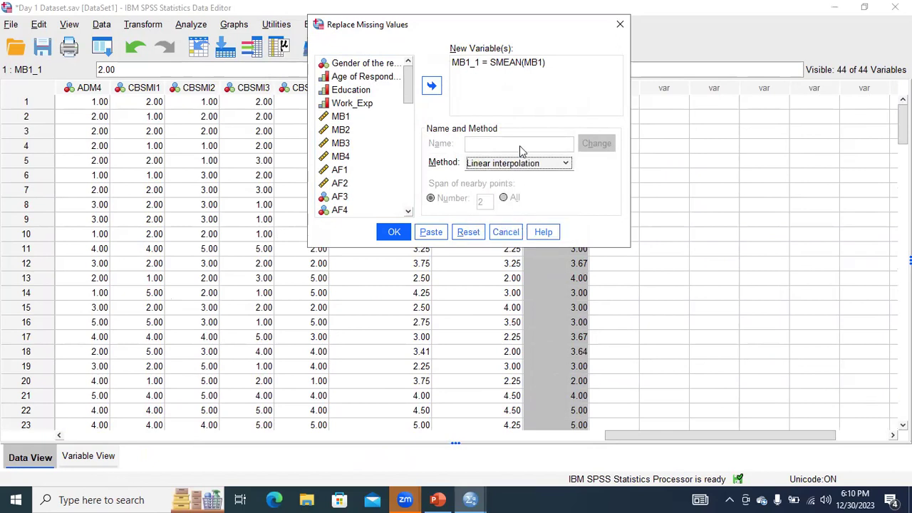
pyautogui.click(482, 63)
pyautogui.click(431, 85)
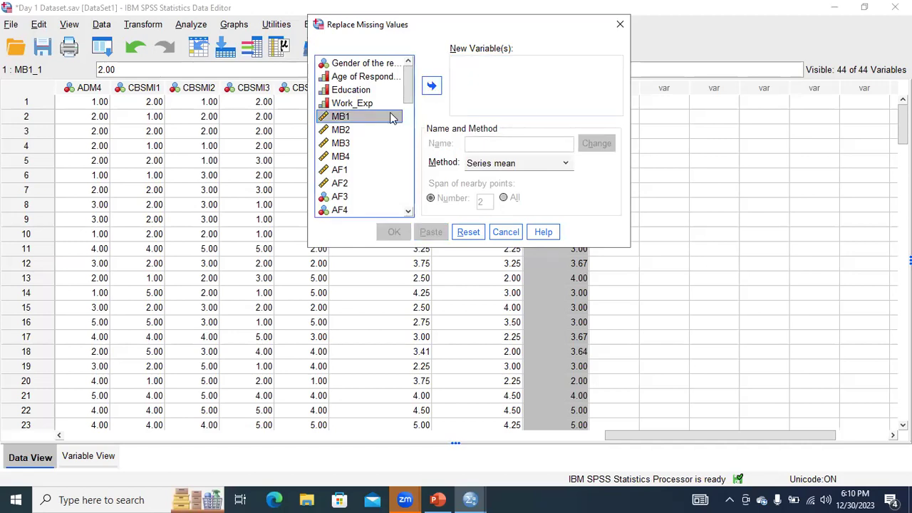
pyautogui.click(431, 86)
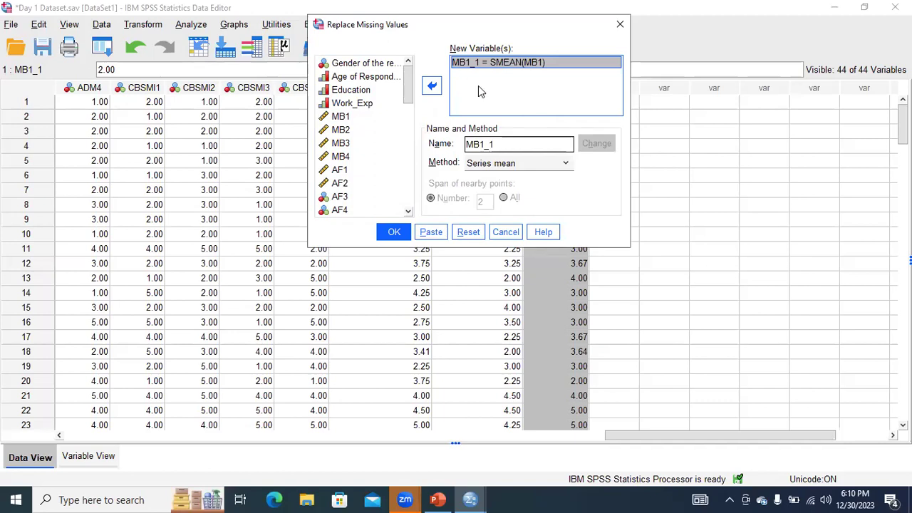
# Step: Change the method of MB1_1 to Linear interpolation and run the replacement, overwriting the existing variable
pyautogui.click(517, 165)
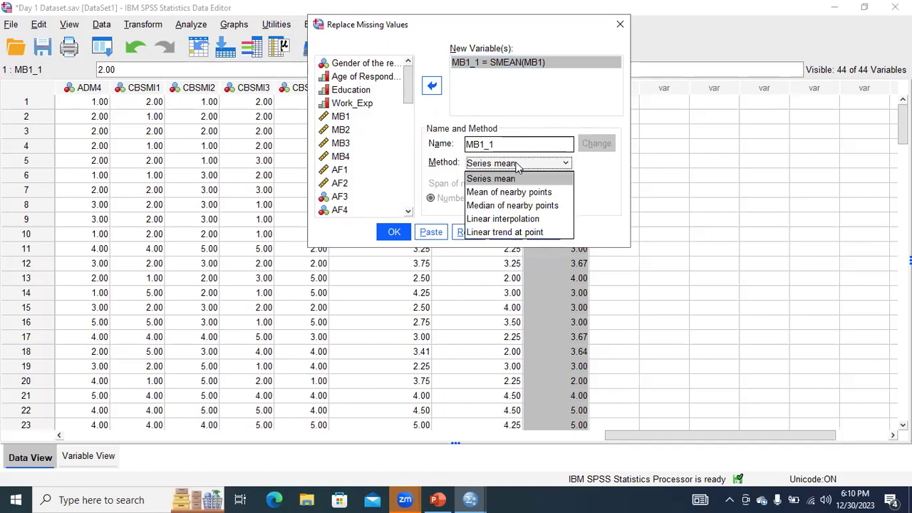
pyautogui.click(518, 220)
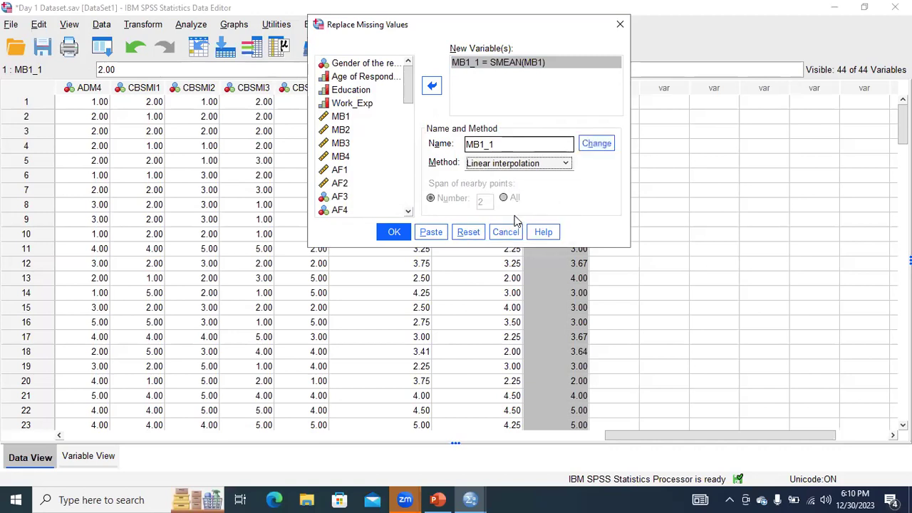
pyautogui.click(597, 153)
pyautogui.click(599, 148)
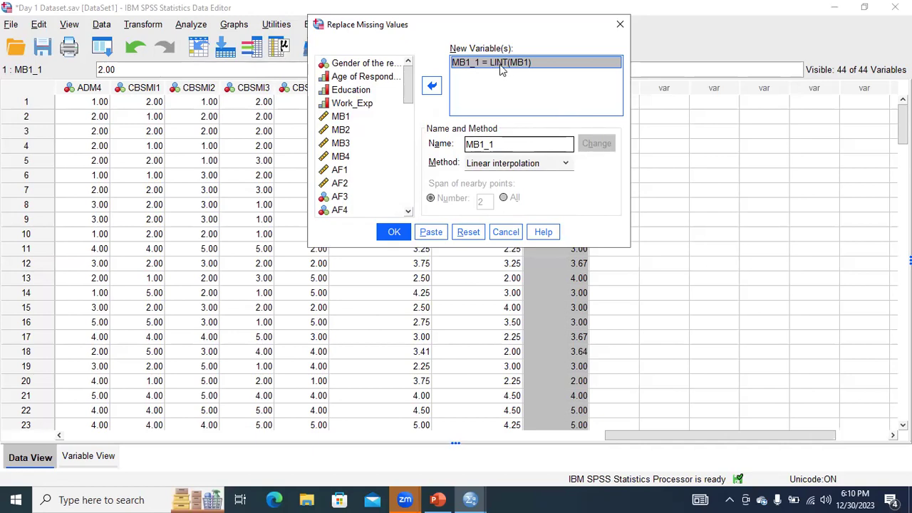
pyautogui.click(396, 233)
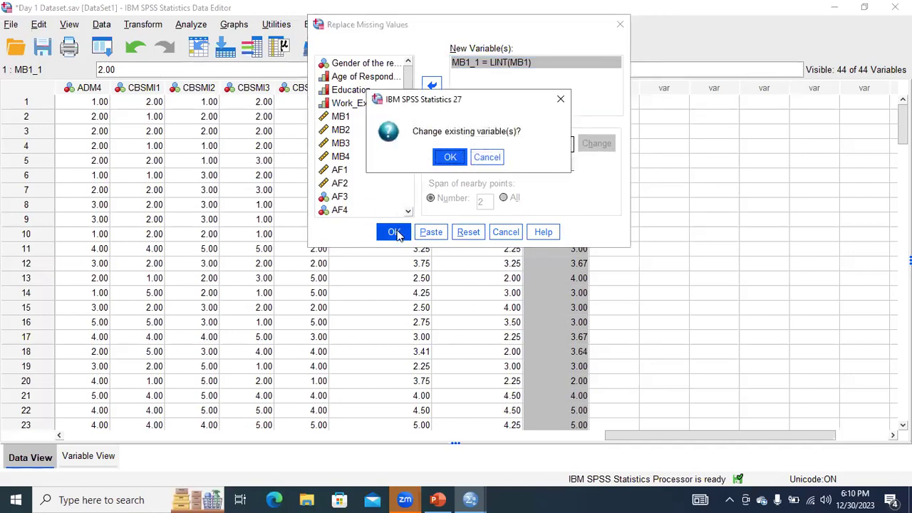
pyautogui.click(449, 158)
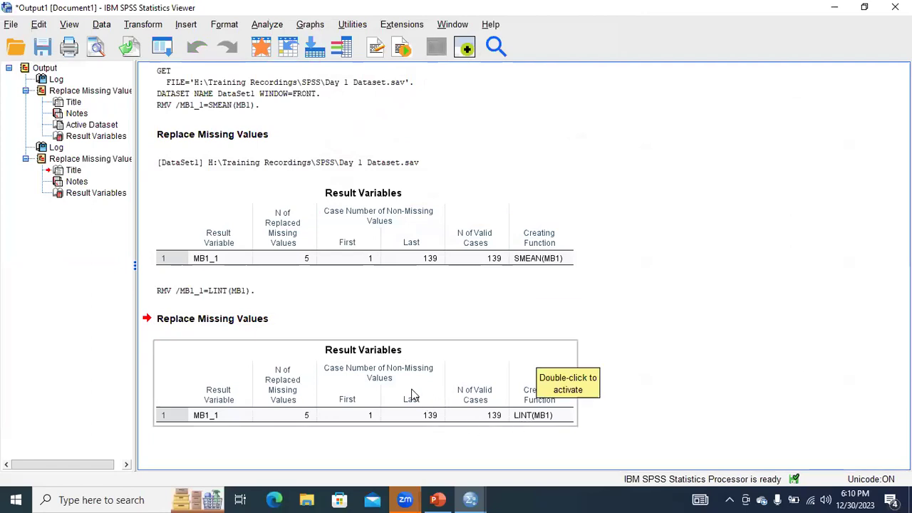
# Step: Return to the dataset and examine the interpolated values in the MB1_1 column
pyautogui.click(105, 27)
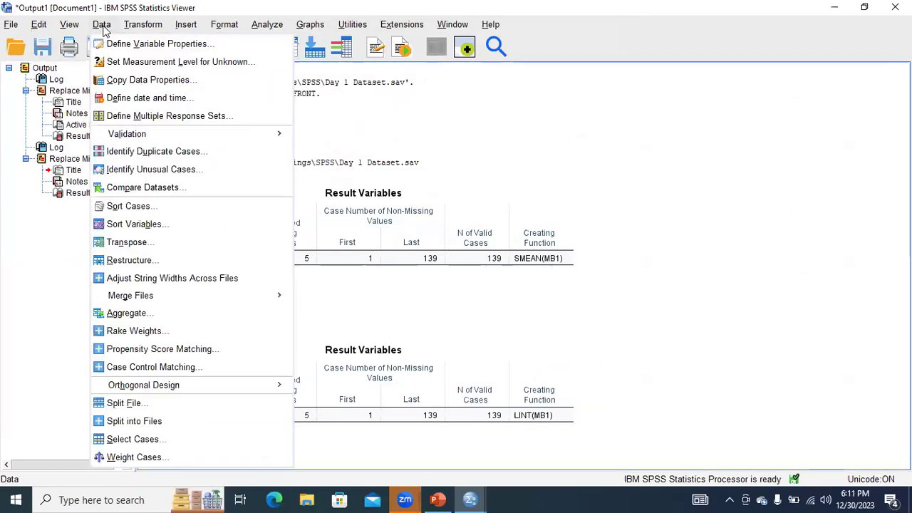
pyautogui.click(492, 267)
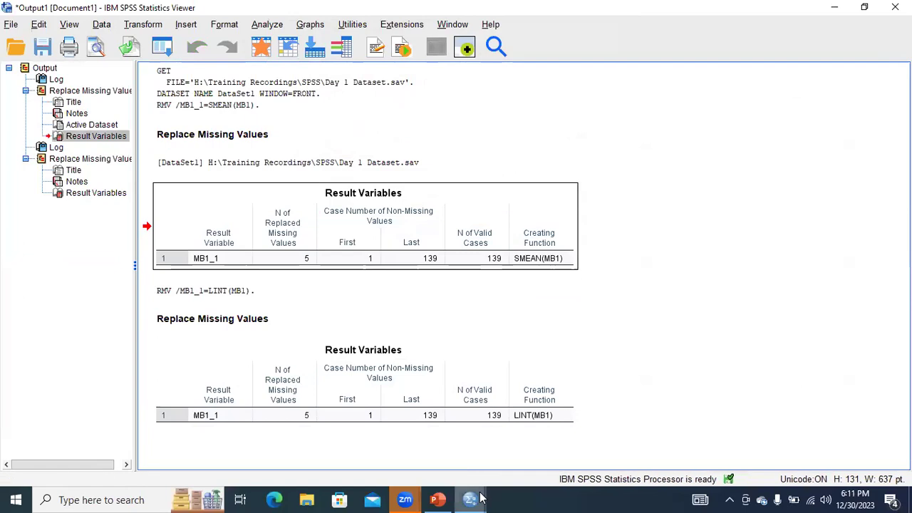
pyautogui.moveTo(470, 500)
pyautogui.click(513, 471)
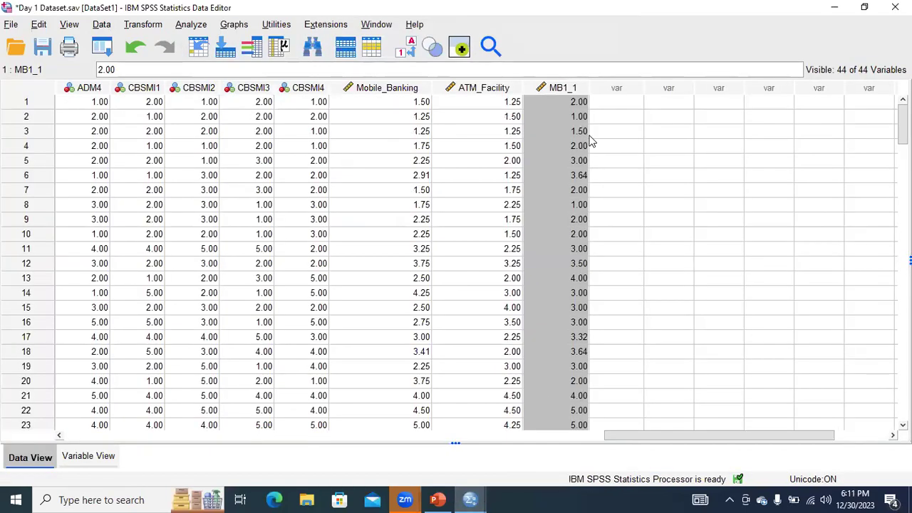
pyautogui.moveTo(570, 103); pyautogui.dragTo(574, 351)
pyautogui.moveTo(575, 396); pyautogui.dragTo(574, 436)
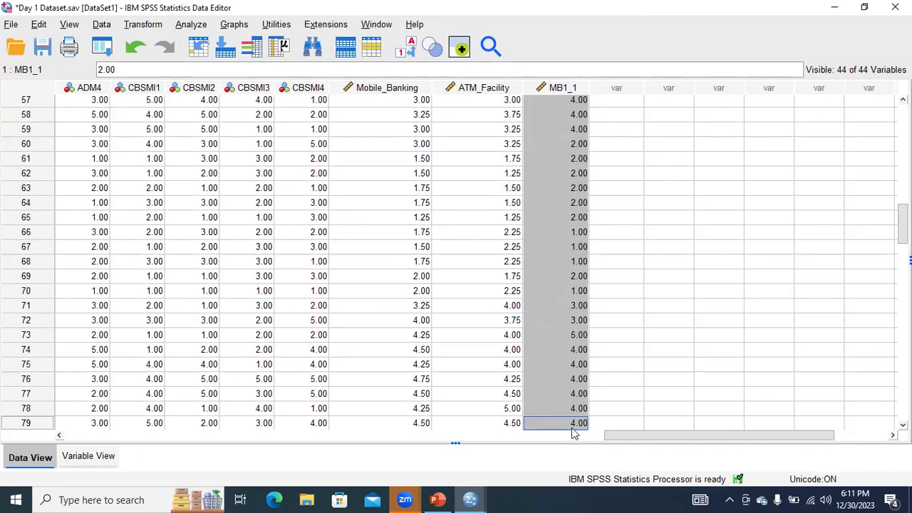
pyautogui.moveTo(902, 224); pyautogui.dragTo(902, 122)
pyautogui.moveTo(630, 436); pyautogui.dragTo(805, 399)
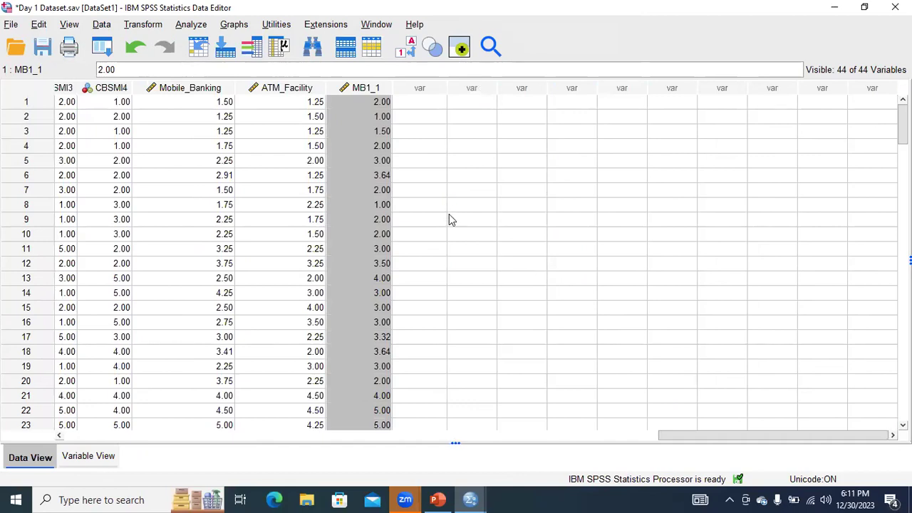
# Step: Cut the MB1_1 values in rows 1 to 139 and paste them into the MB1 column starting at row 1
pyautogui.click(370, 104)
pyautogui.moveTo(370, 104)
pyautogui.mouseDown()
pyautogui.moveTo(380, 500)
pyautogui.moveTo(383, 110)
pyautogui.mouseUp()
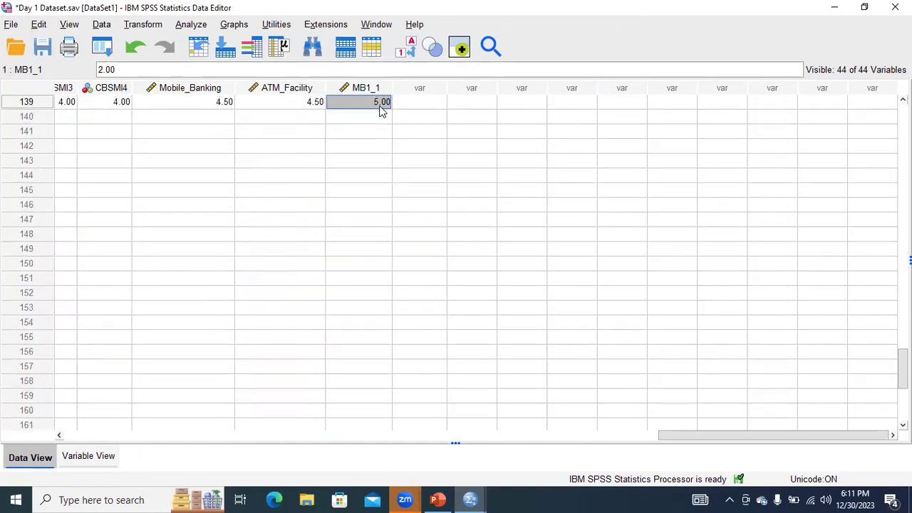
pyautogui.press('Delete')
pyautogui.moveTo(663, 432); pyautogui.dragTo(72, 438)
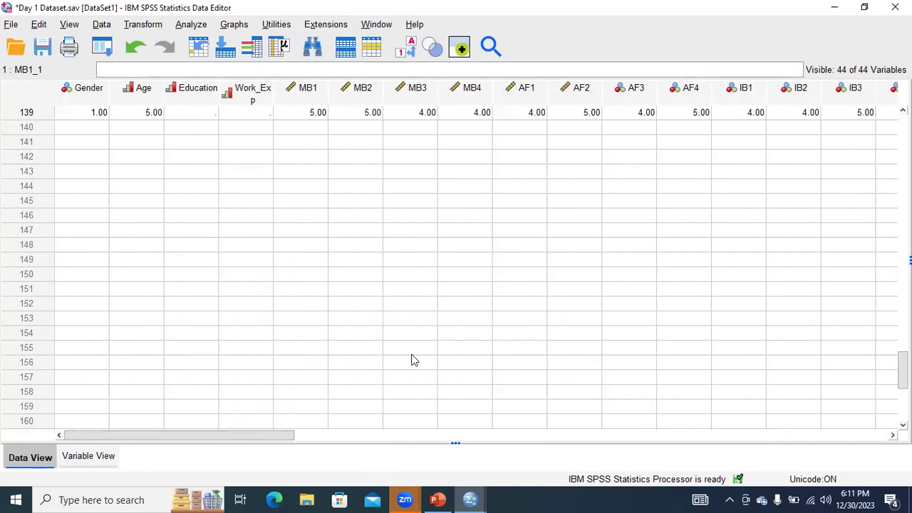
pyautogui.scroll(20, 882, 249)
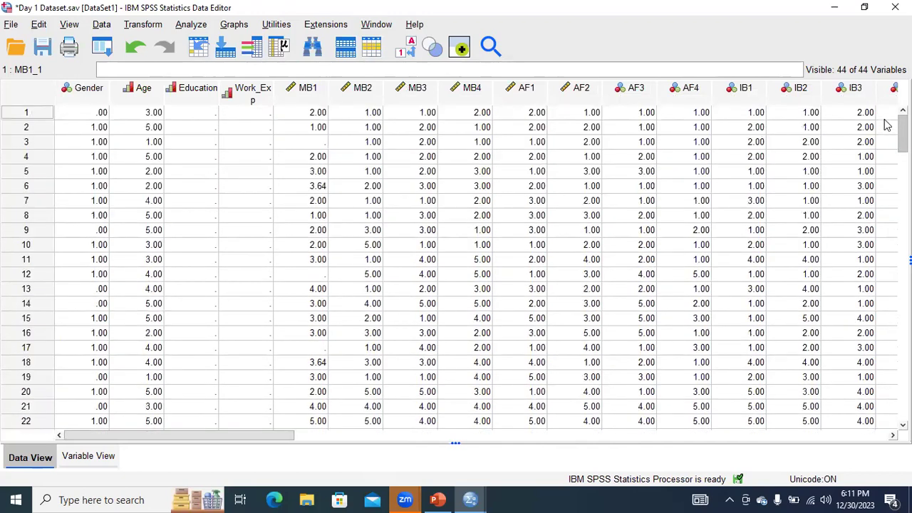
pyautogui.click(313, 115)
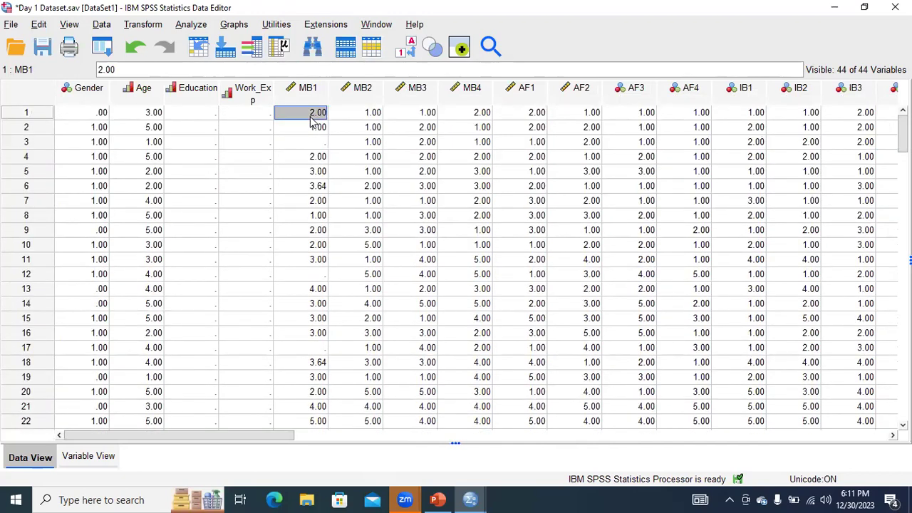
pyautogui.rightClick(311, 117)
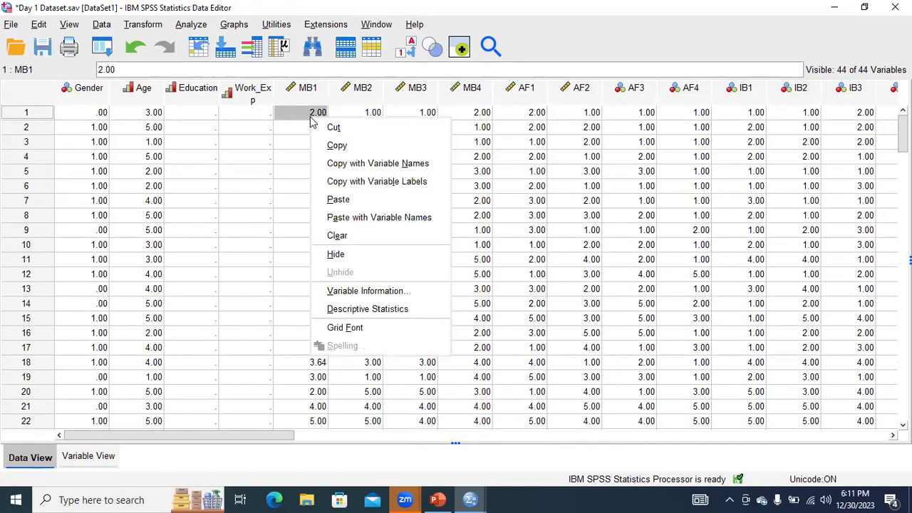
pyautogui.click(339, 200)
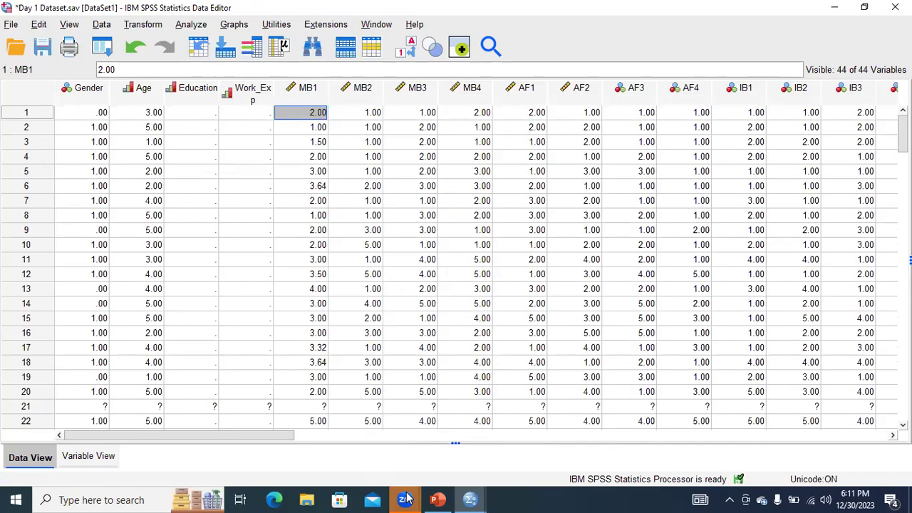
# Step: Switch to the "2nd day" presentation in PowerPoint
pyautogui.moveTo(407, 499)
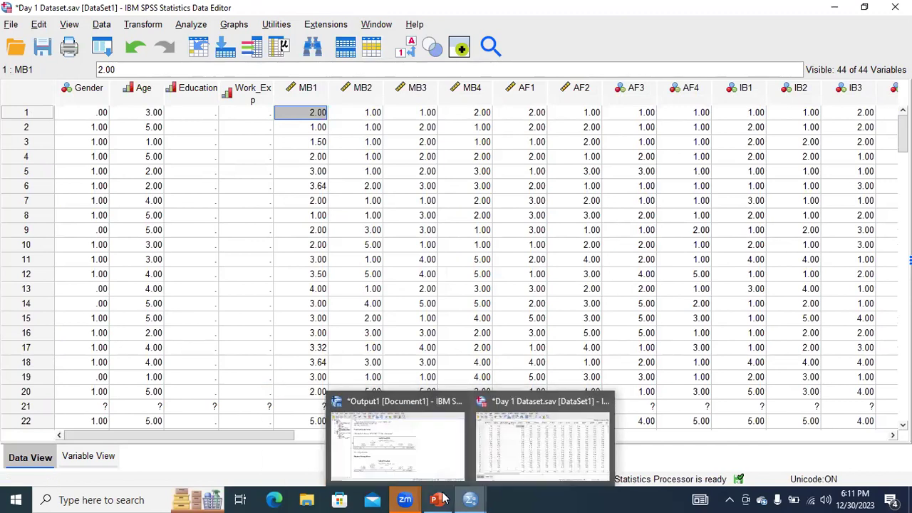
pyautogui.click(437, 499)
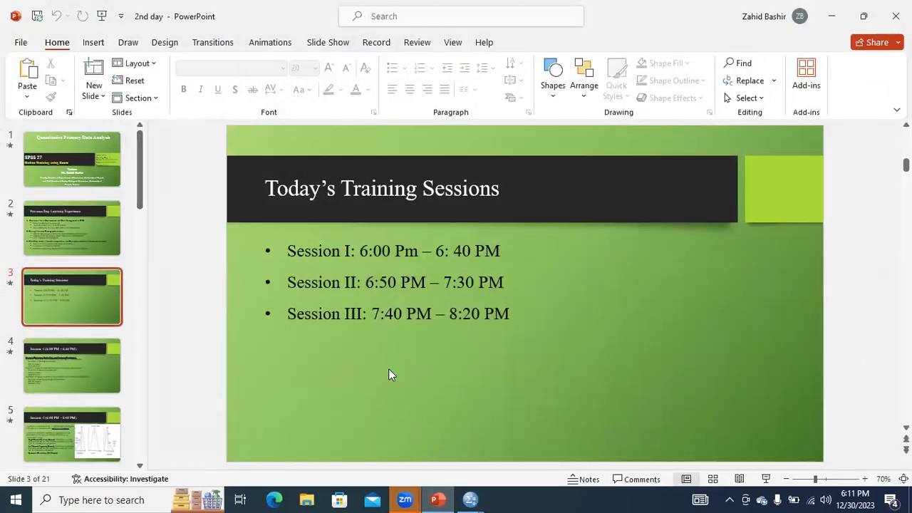
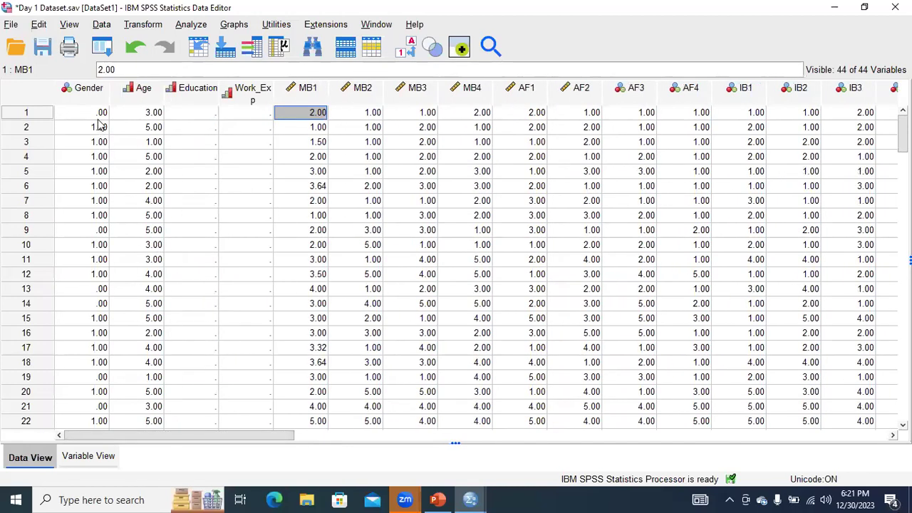
# Step: Select the Gender value in row 1 of the dataset and open the Chart Builder
pyautogui.click(99, 118)
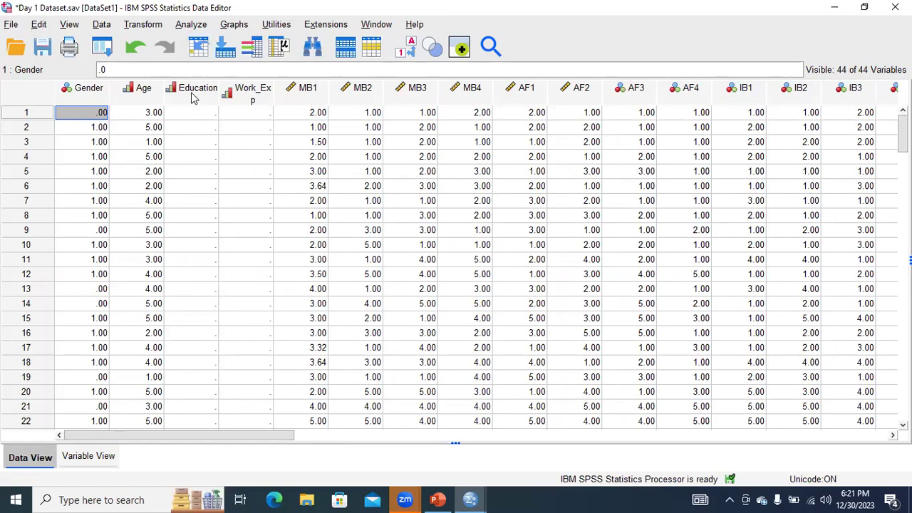
pyautogui.hotkey('alt', 'g')
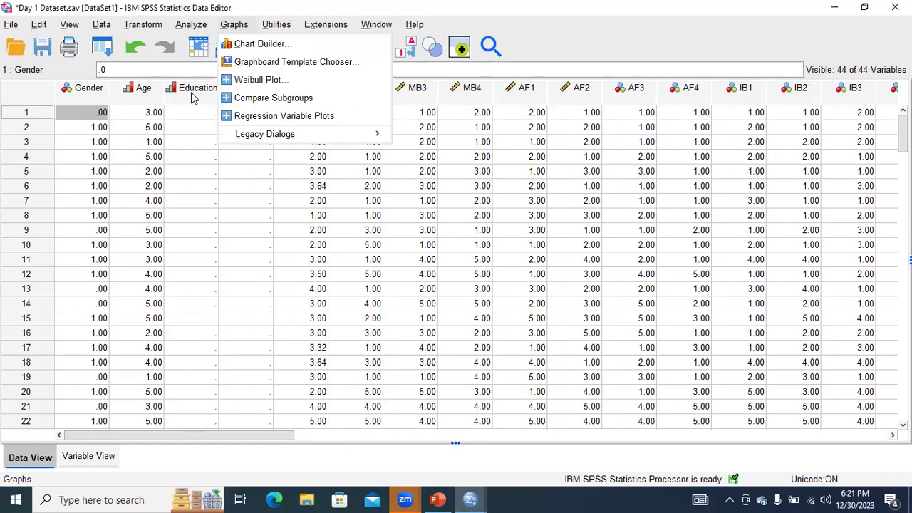
pyautogui.press('Down')
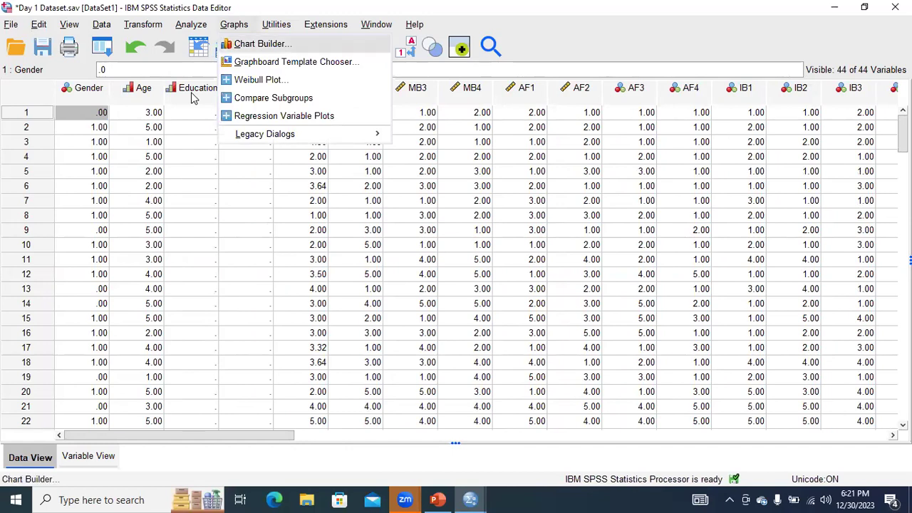
pyautogui.moveTo(256, 140)
pyautogui.click(260, 44)
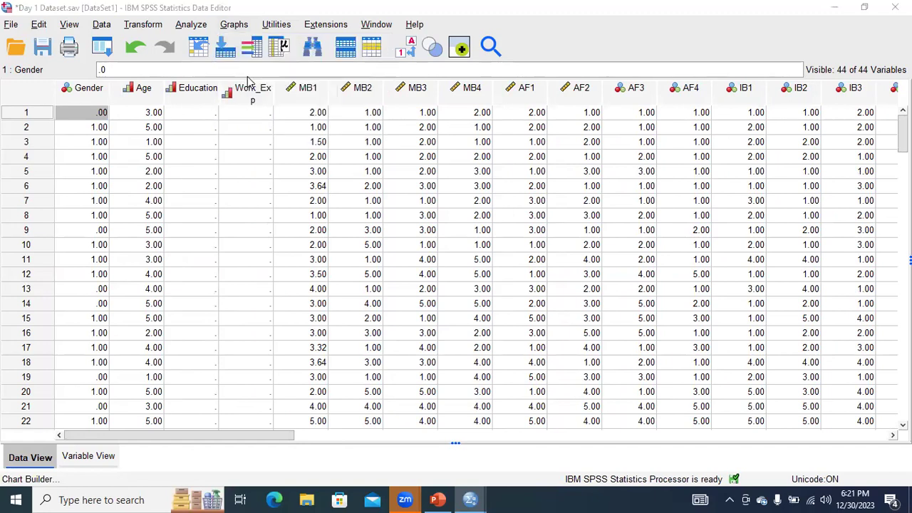
pyautogui.click(375, 319)
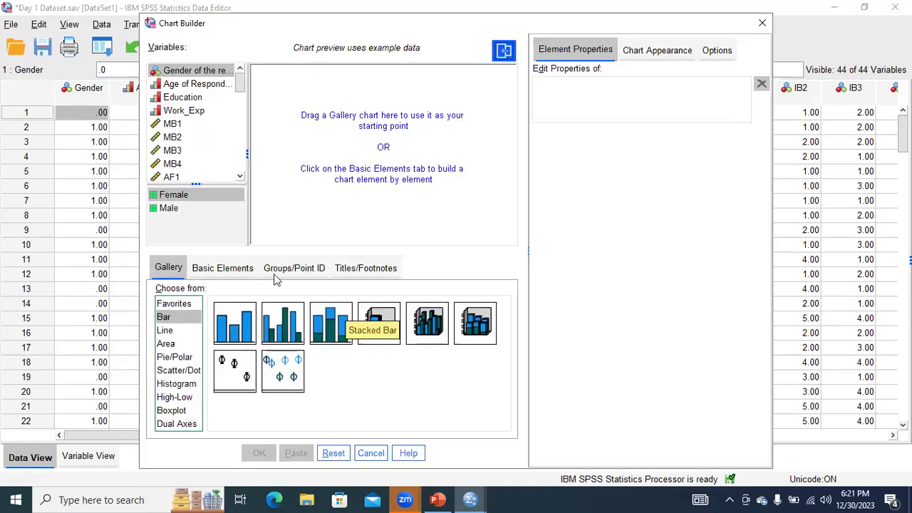
pyautogui.click(399, 498)
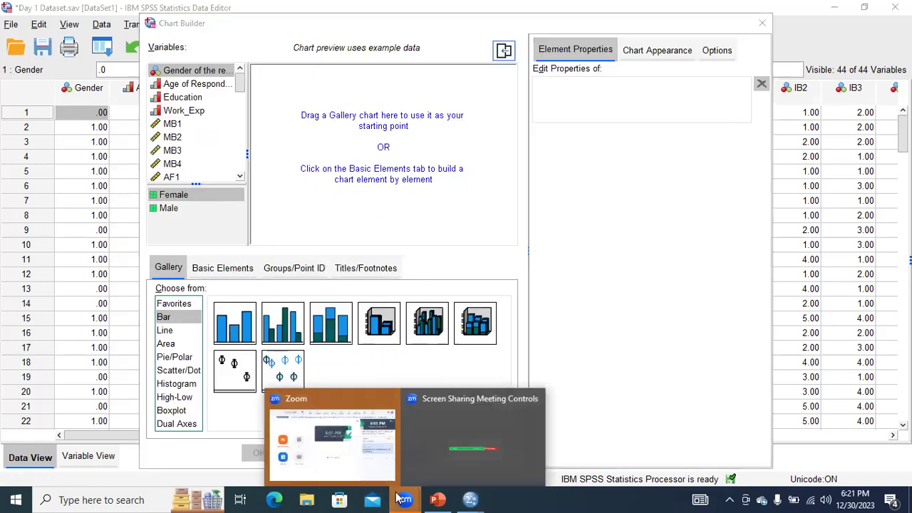
# Step: Display variable names instead of labels in the Chart Builder's variable list
pyautogui.click(582, 241)
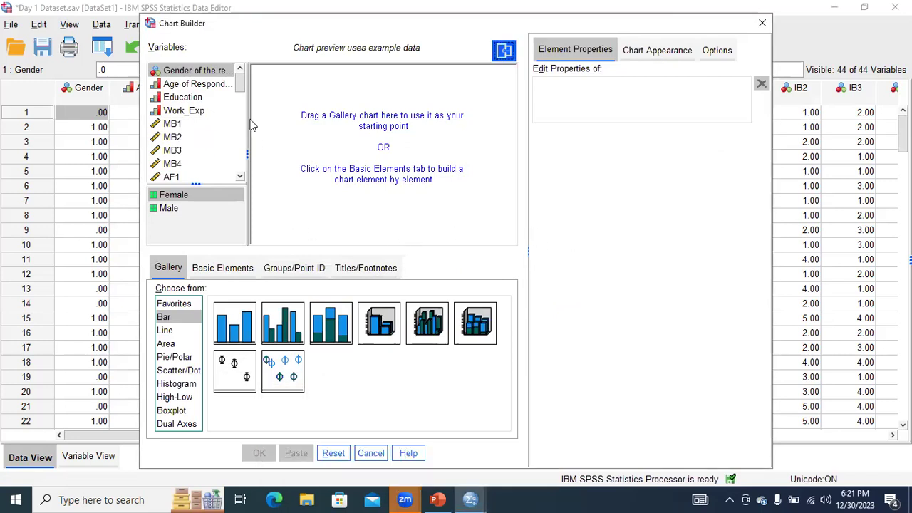
pyautogui.click(216, 85)
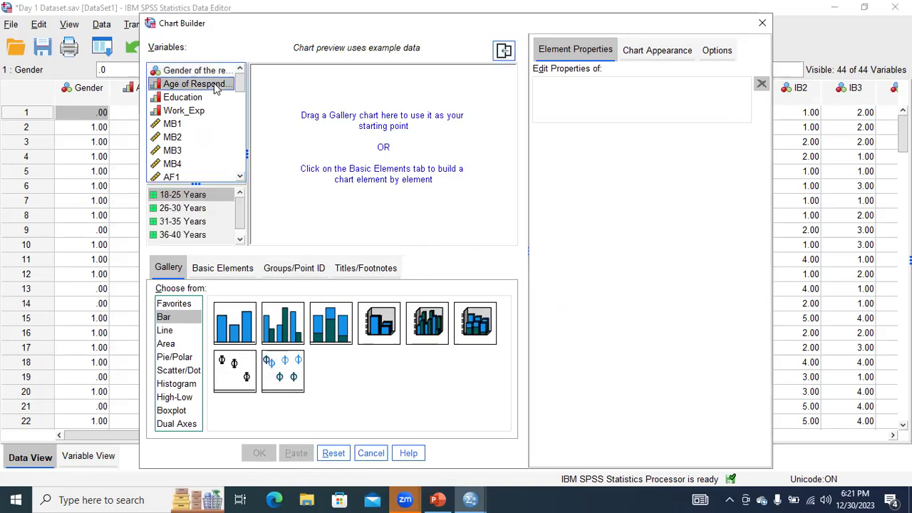
pyautogui.hotkey('shift', 'Down')
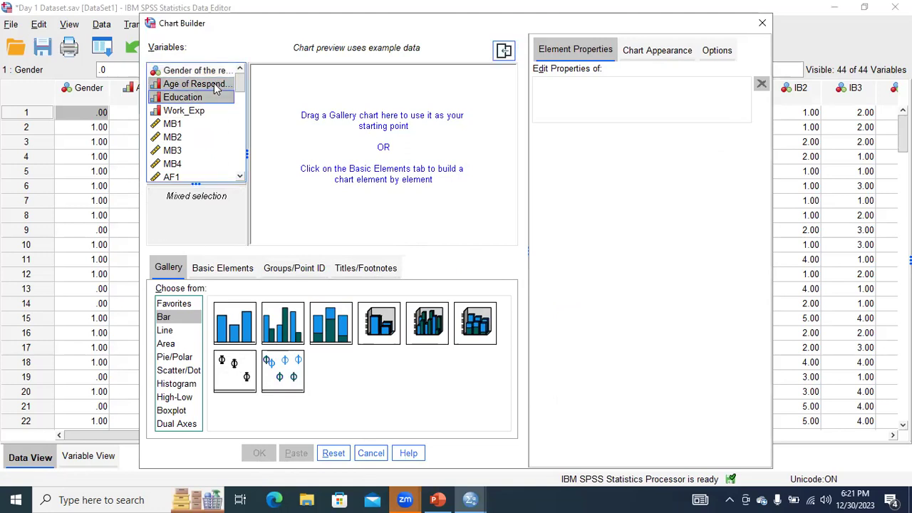
pyautogui.hotkey('shift', 'Down')
pyautogui.rightClick(207, 107)
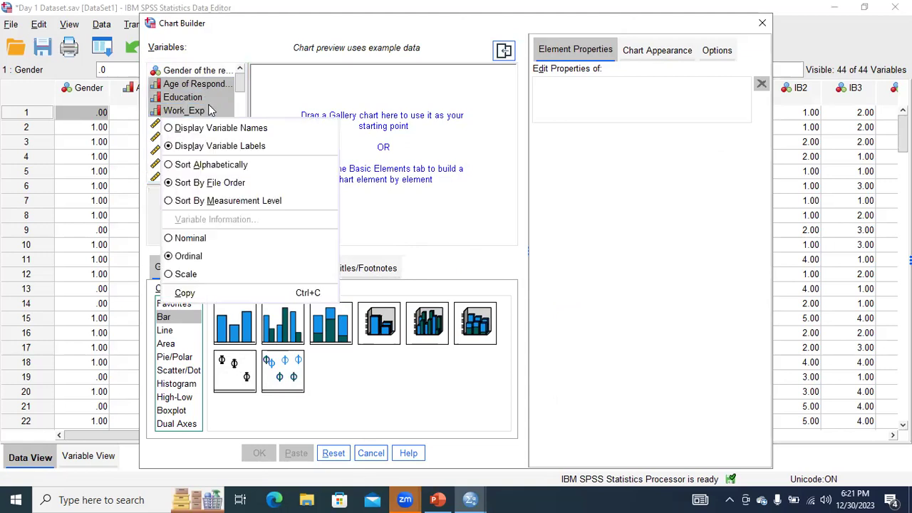
pyautogui.click(215, 127)
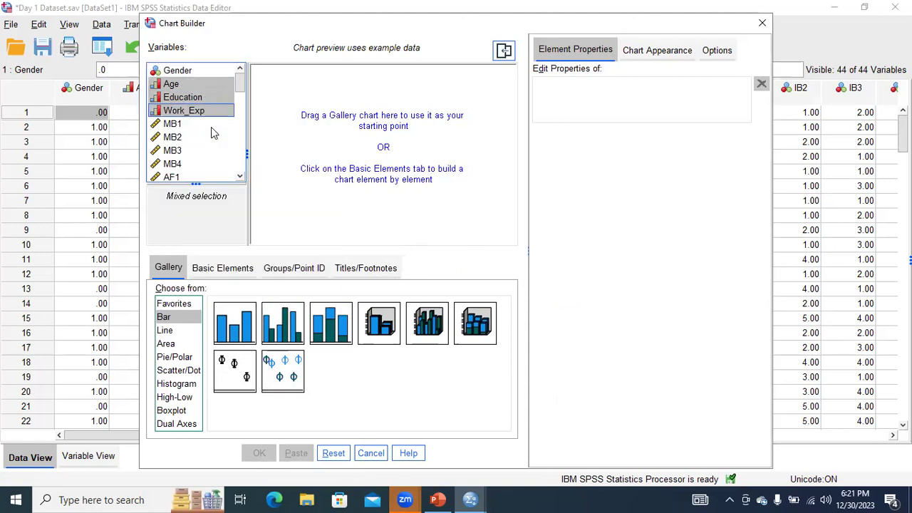
# Step: Create a Simple Histogram with Age on the x-axis and generate it in the output
pyautogui.click(186, 85)
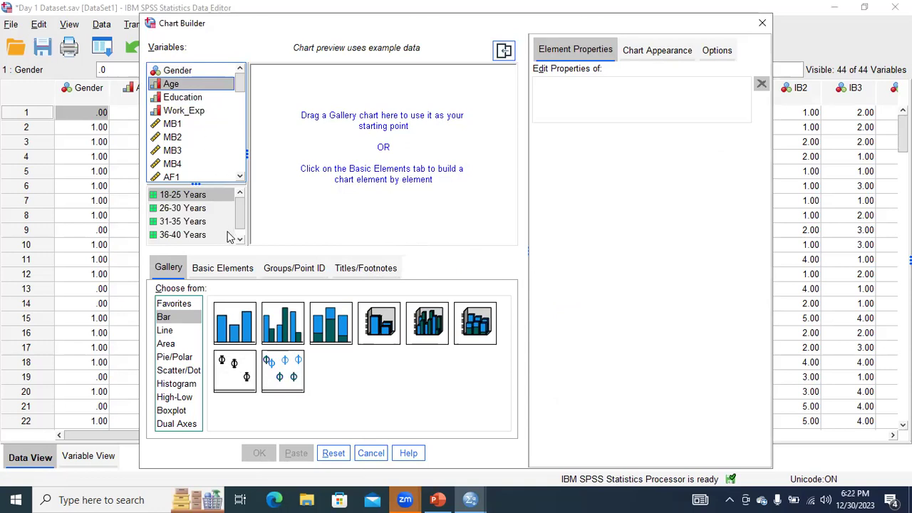
pyautogui.click(178, 385)
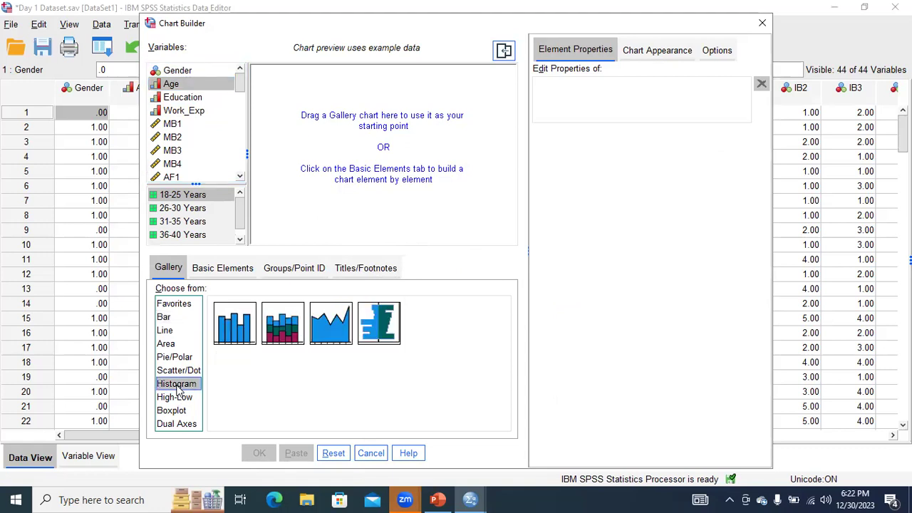
pyautogui.moveTo(232, 330); pyautogui.dragTo(442, 164)
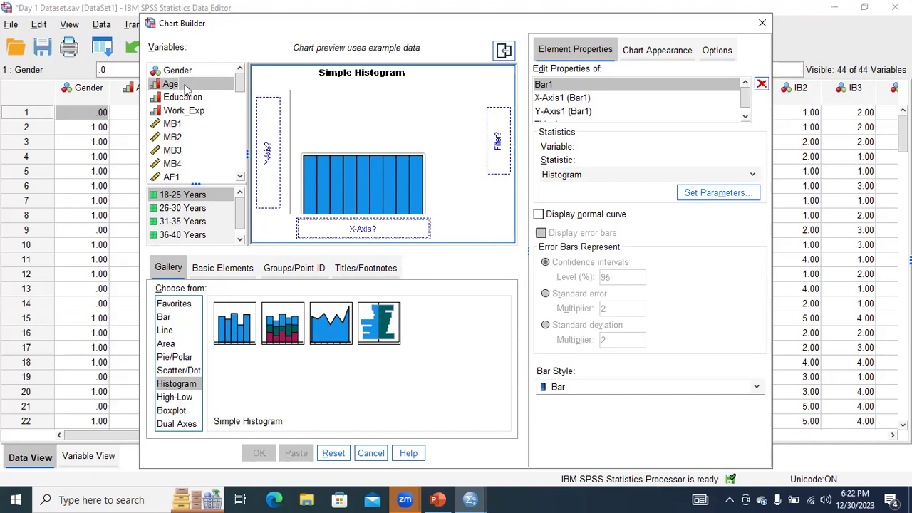
pyautogui.moveTo(186, 87); pyautogui.dragTo(344, 224)
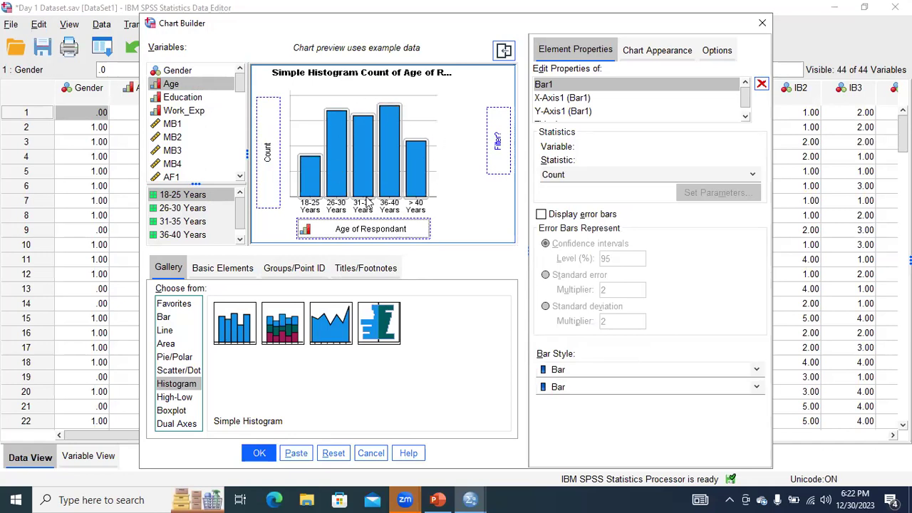
pyautogui.click(259, 454)
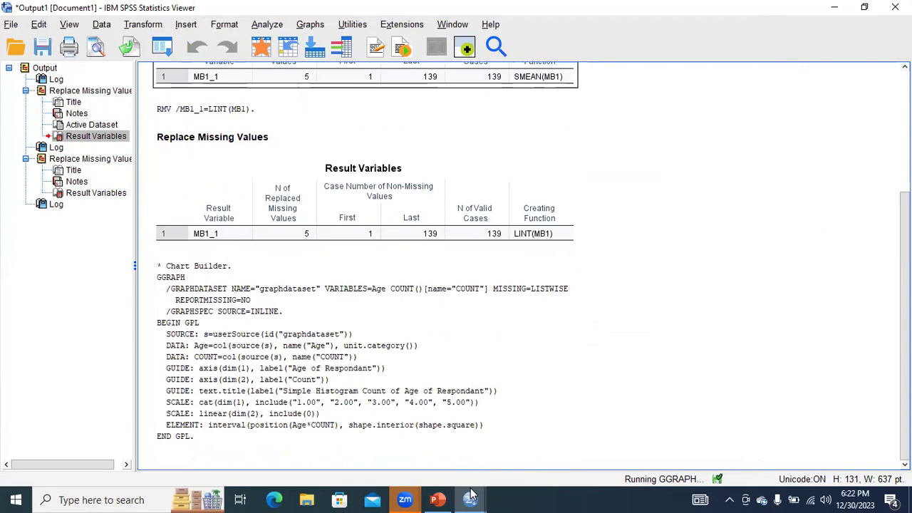
# Step: Switch to the "2nd day" presentation in PowerPoint and view slide 5 on histogram types at 90% zoom
pyautogui.moveTo(475, 497)
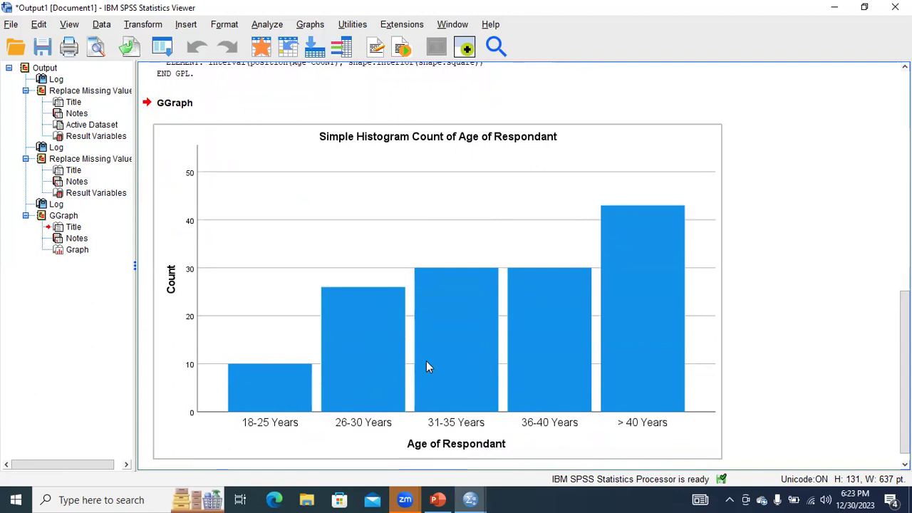
pyautogui.moveTo(406, 493)
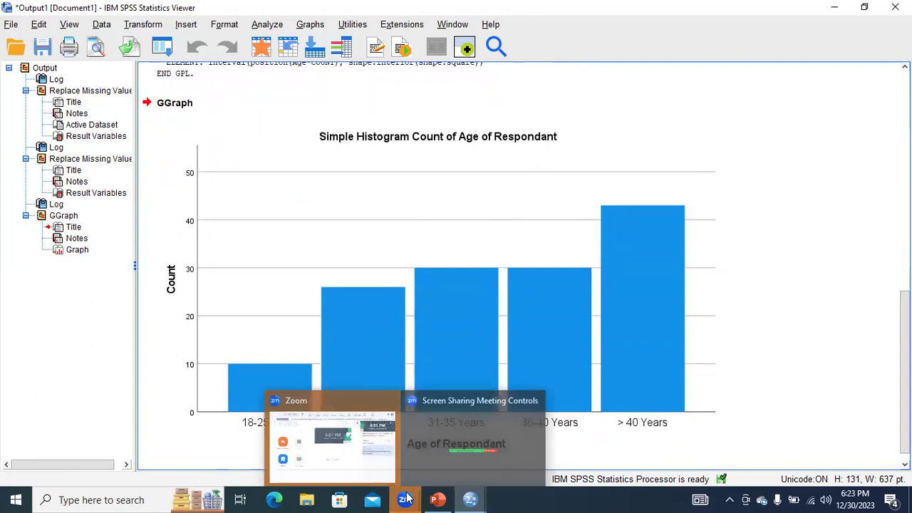
pyautogui.click(429, 457)
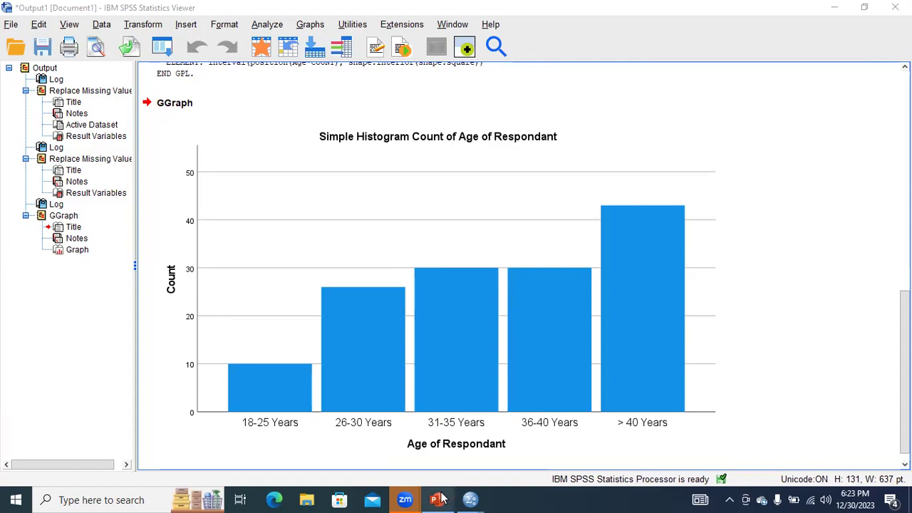
pyautogui.moveTo(437, 499)
pyautogui.click(438, 459)
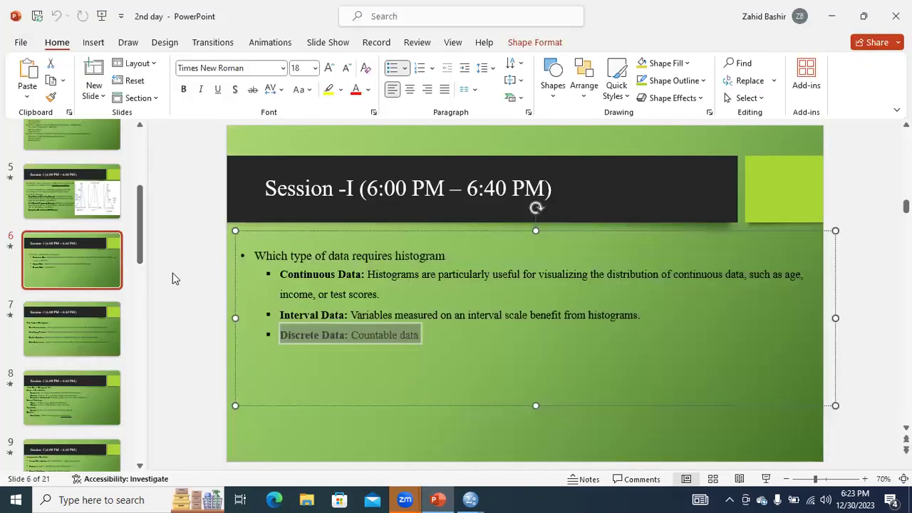
pyautogui.click(105, 204)
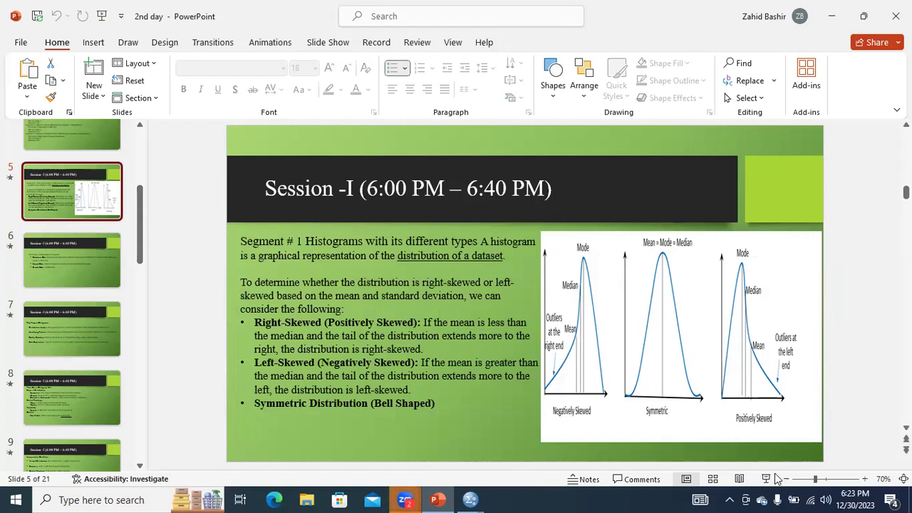
pyautogui.click(864, 479)
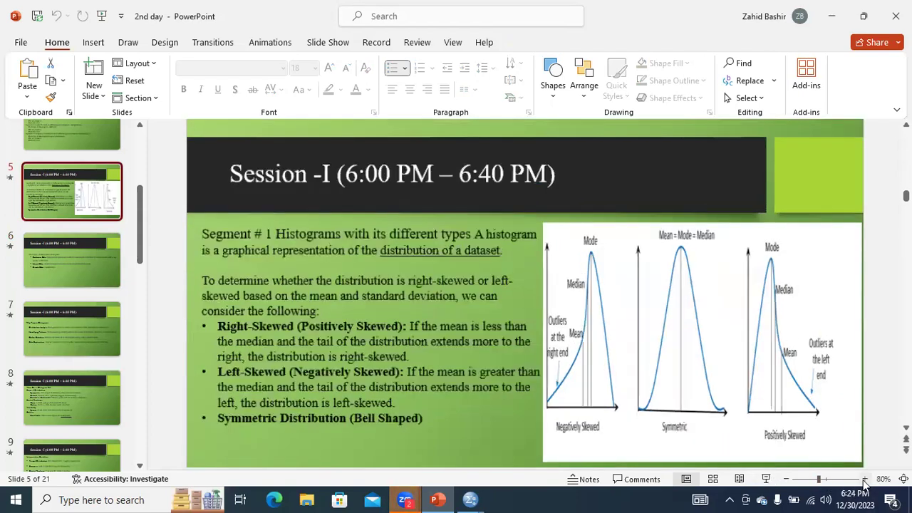
pyautogui.click(864, 479)
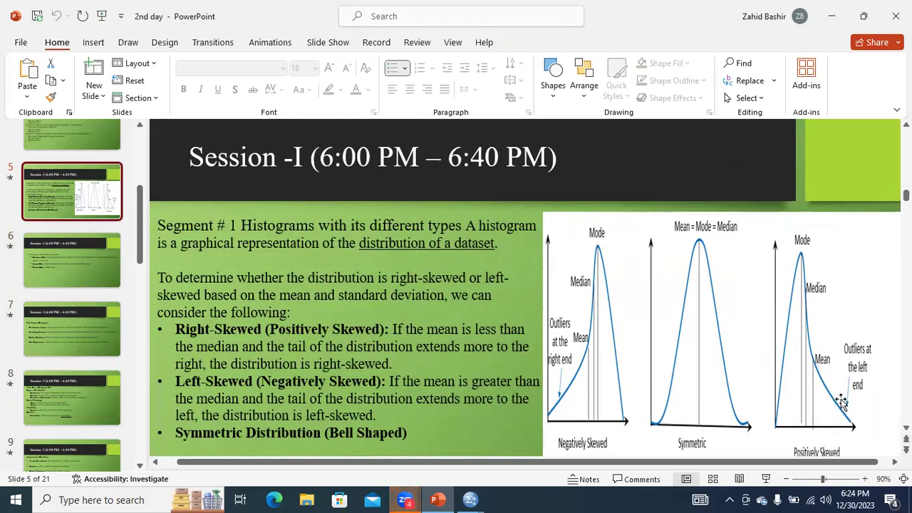
# Step: Return to the SPSS output and examine the shape of the Age of Respondant histogram
pyautogui.moveTo(473, 499)
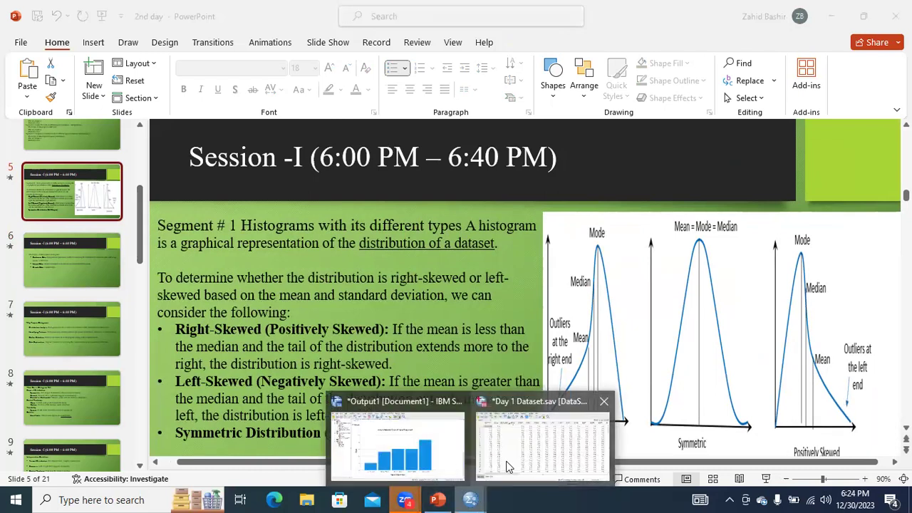
pyautogui.click(416, 461)
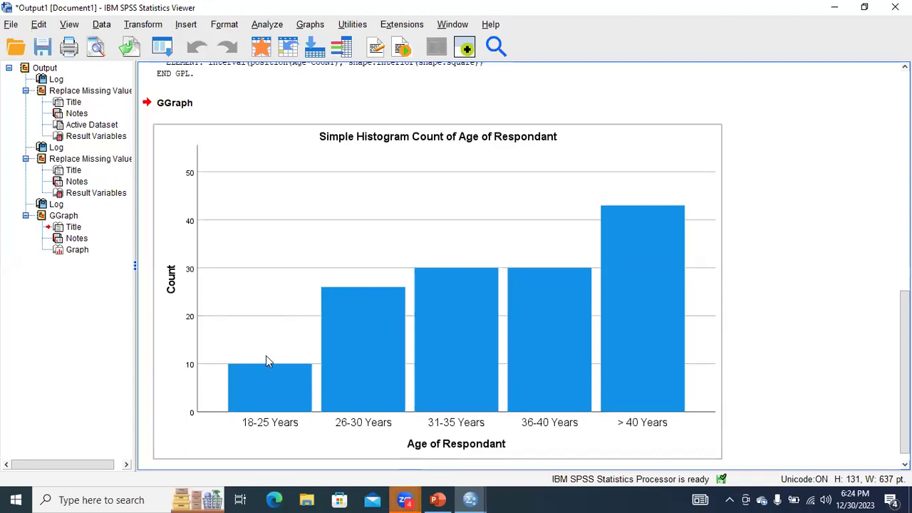
pyautogui.click(403, 89)
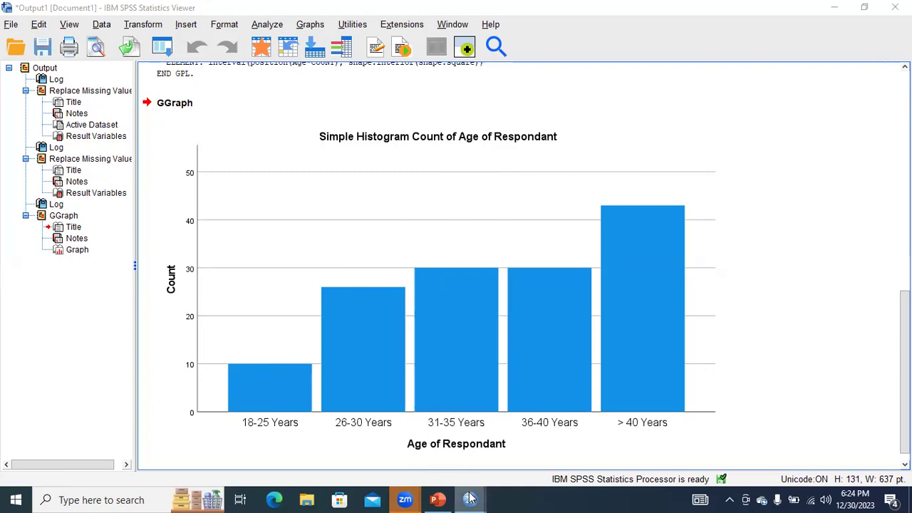
# Step: Switch to the Day 1 Dataset and look through its columns, including Mobile_Banking, ATM_Facility and the BMS items
pyautogui.moveTo(469, 498)
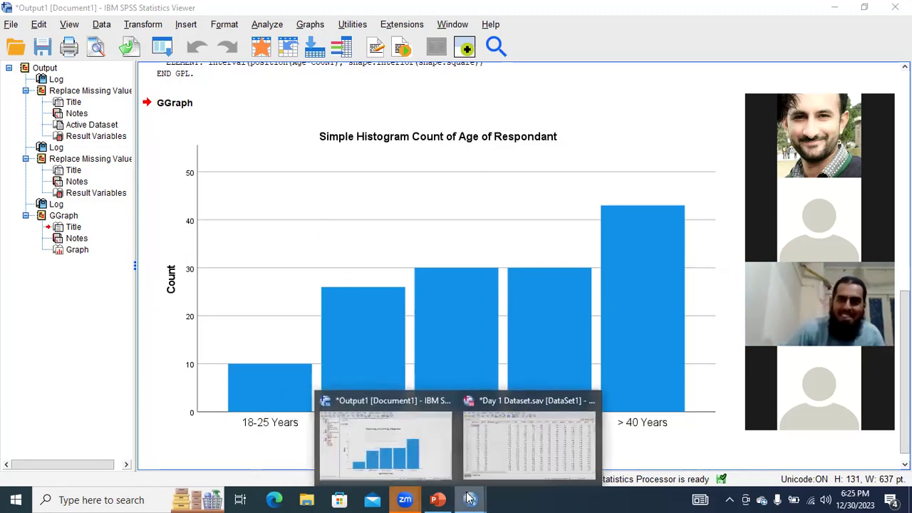
pyautogui.click(529, 439)
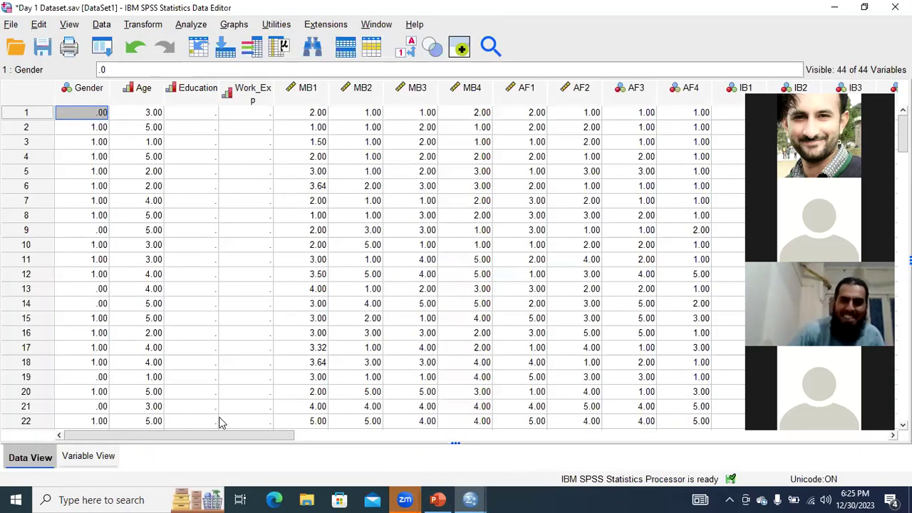
pyautogui.moveTo(221, 435); pyautogui.dragTo(739, 446)
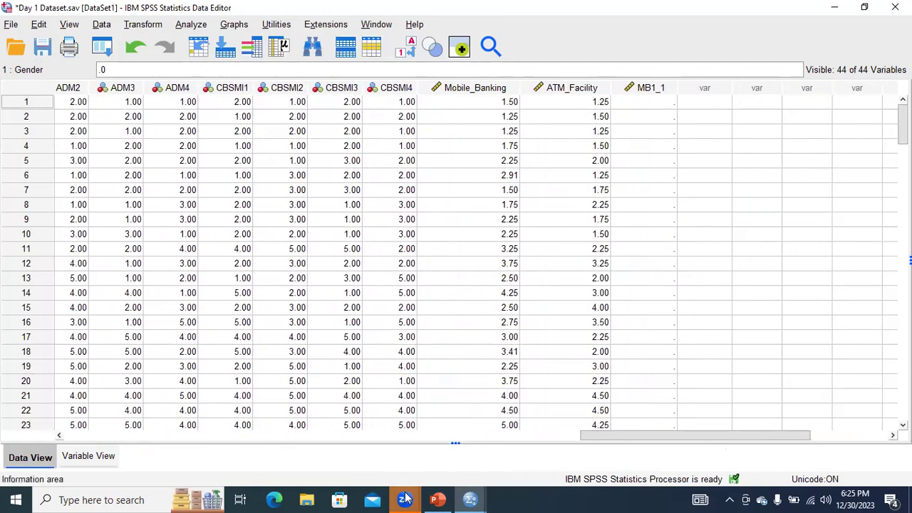
pyautogui.moveTo(406, 492)
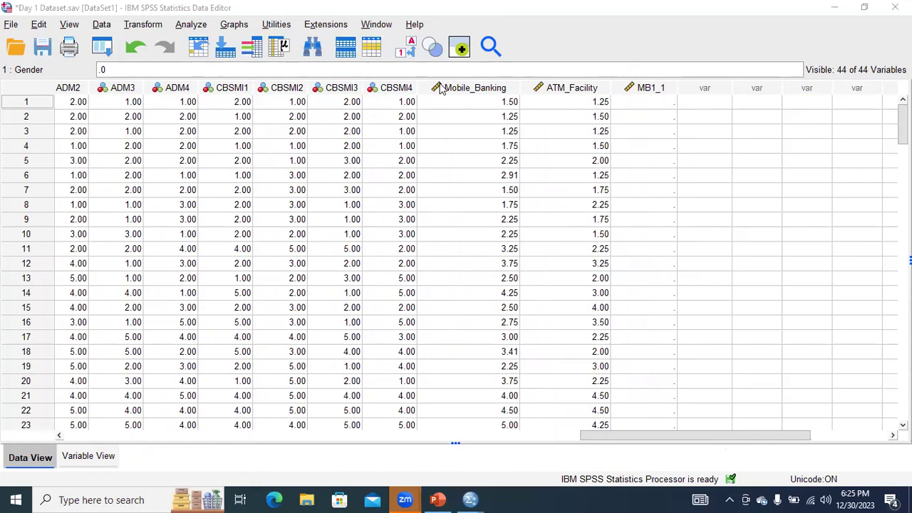
pyautogui.moveTo(636, 438); pyautogui.dragTo(399, 456)
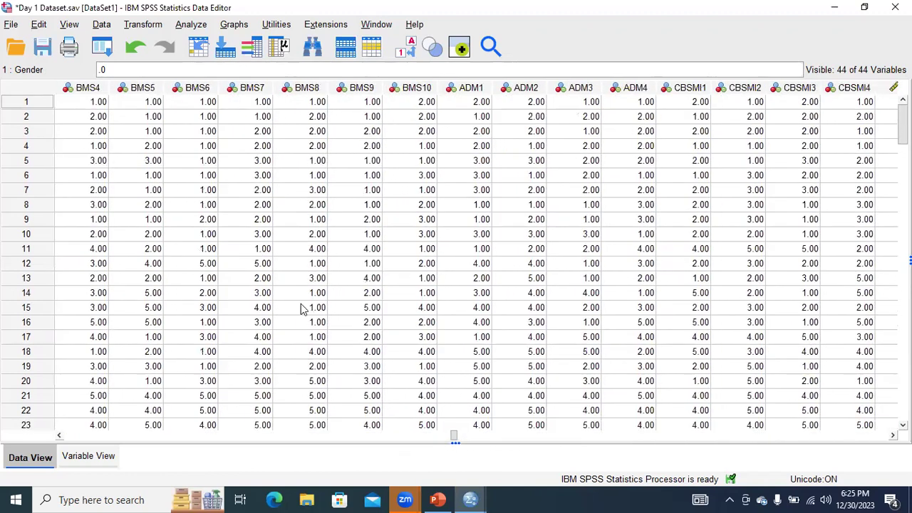
# Step: Start a Compute Variable calculation and insert the statistical Mean function into the numeric expression without its placeholder arguments
pyautogui.hotkey('alt', 't')
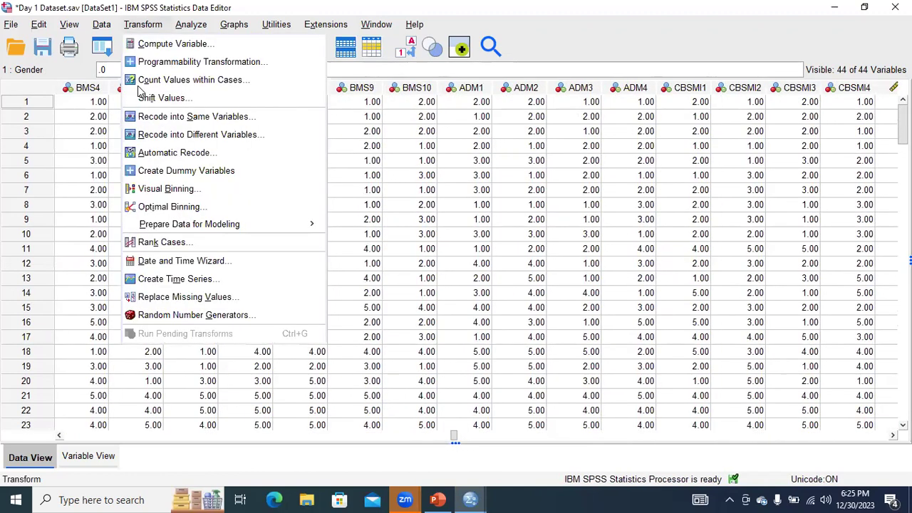
pyautogui.press('Down')
pyautogui.press('Return')
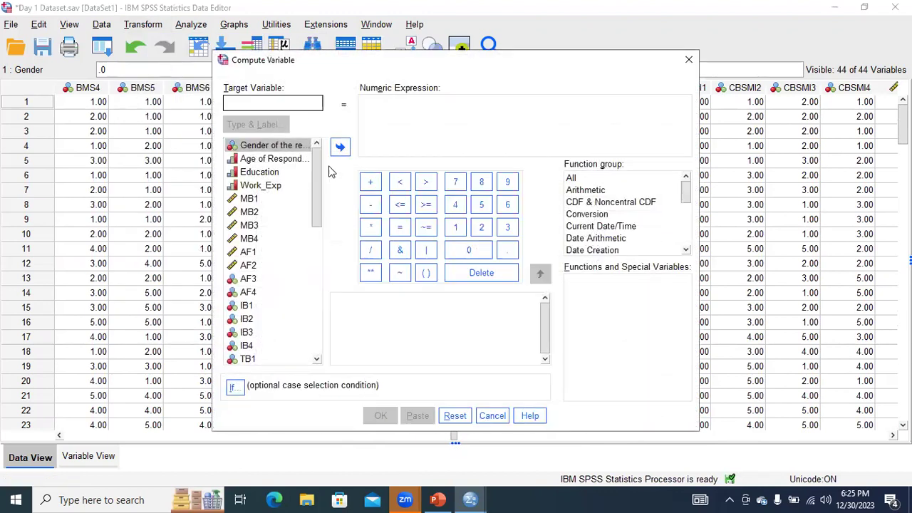
pyautogui.moveTo(317, 169); pyautogui.dragTo(330, 271)
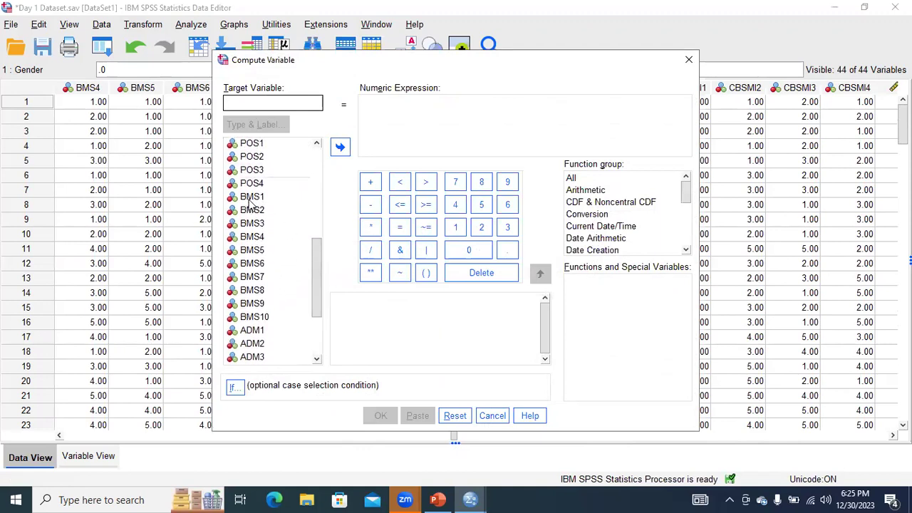
pyautogui.click(251, 200)
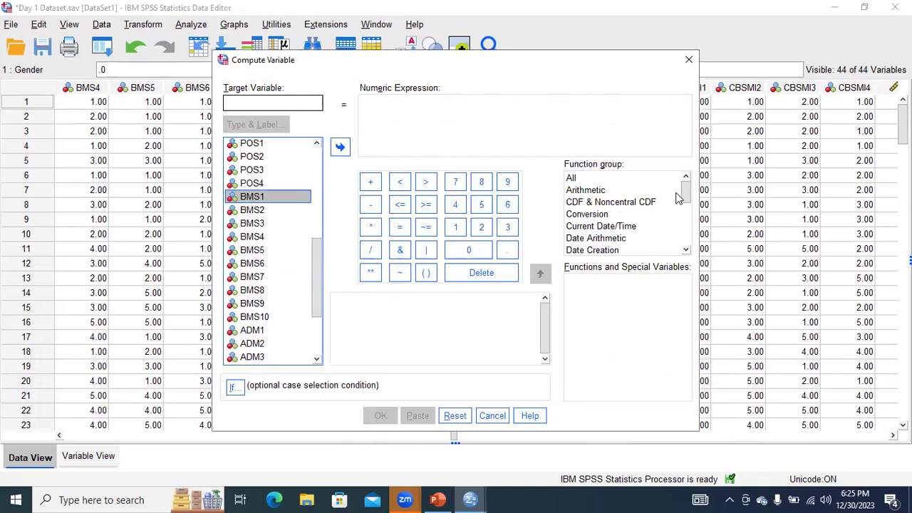
pyautogui.moveTo(687, 196); pyautogui.dragTo(688, 233)
pyautogui.click(597, 206)
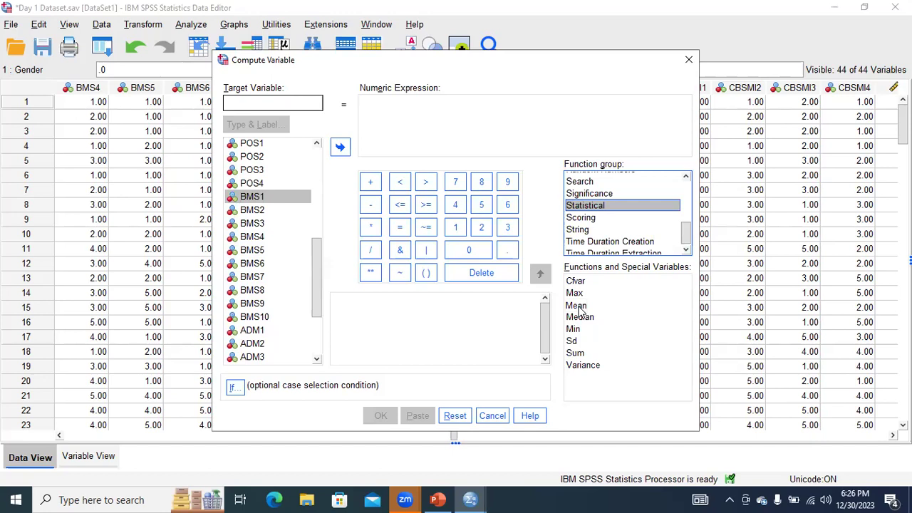
pyautogui.doubleClick(577, 306)
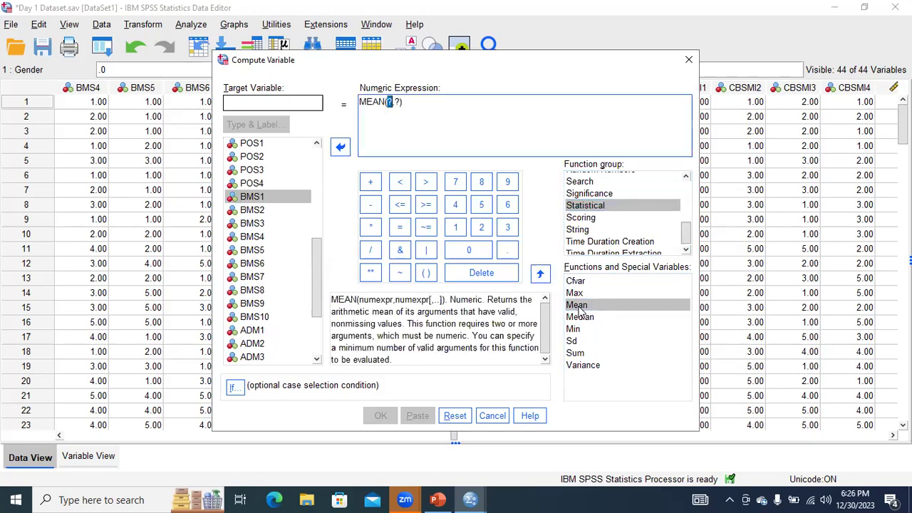
pyautogui.click(400, 102)
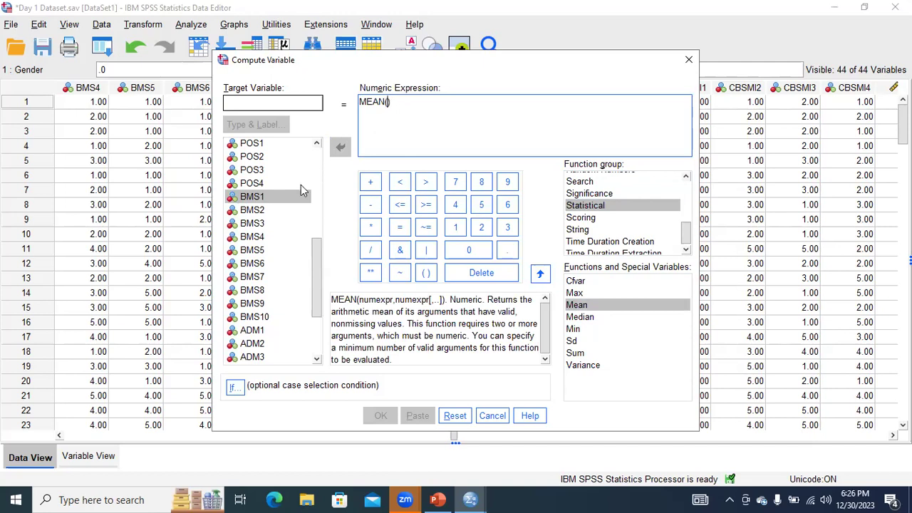
# Step: Fill the Mean function in the numeric expression with the variables BMS1 through BMS10, separated by commas
pyautogui.doubleClick(260, 200)
pyautogui.doubleClick(260, 212)
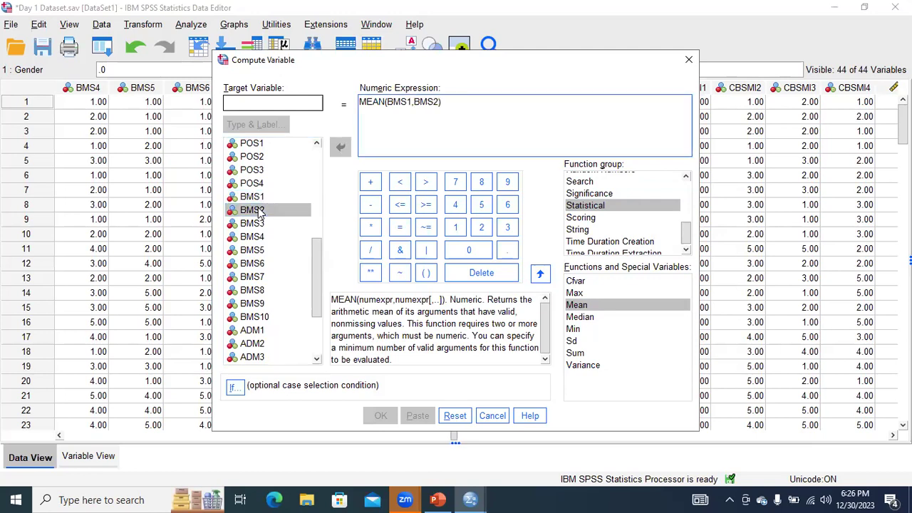
pyautogui.doubleClick(260, 225)
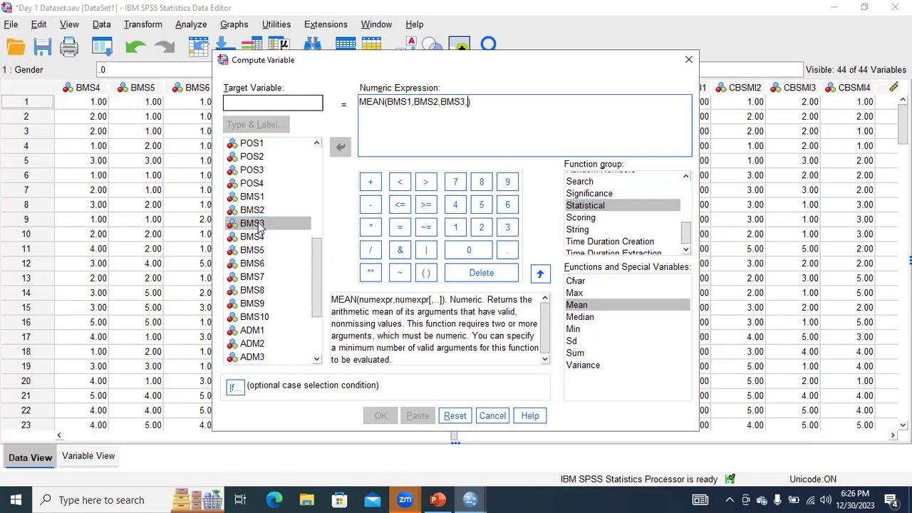
pyautogui.doubleClick(251, 237)
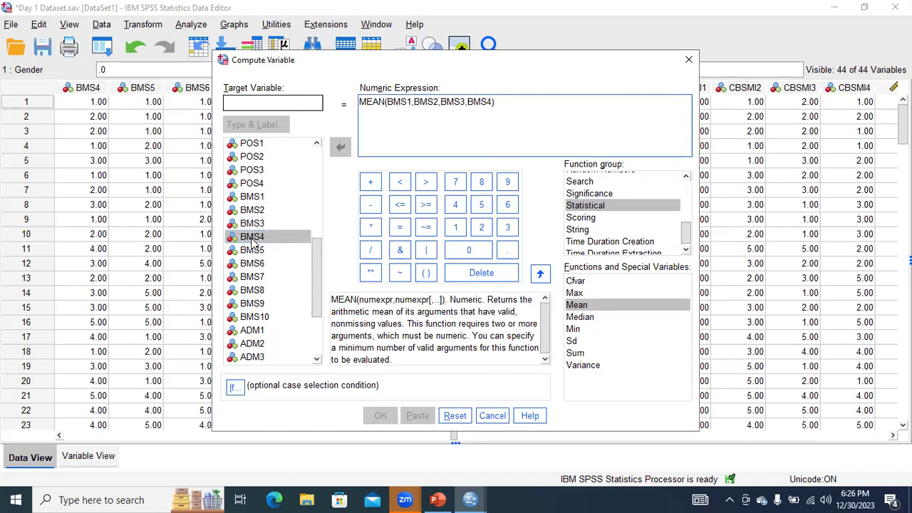
pyautogui.write(',')
pyautogui.doubleClick(258, 254)
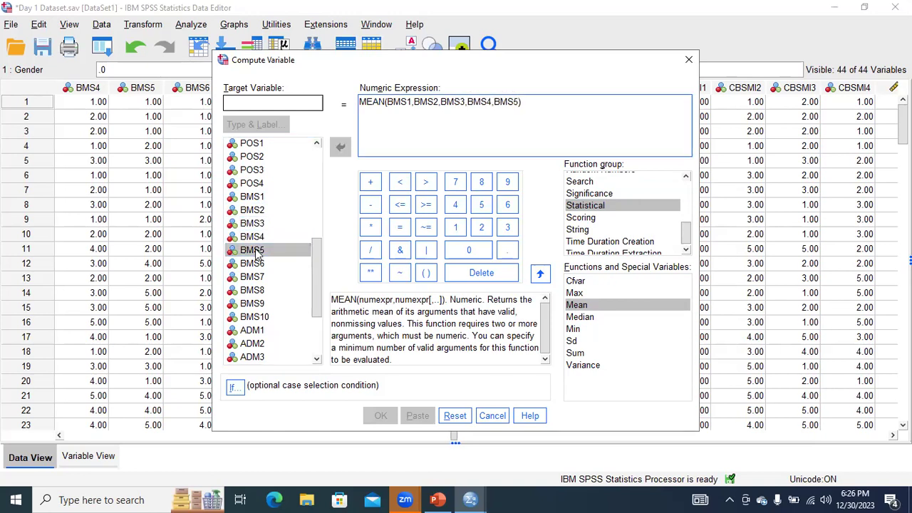
pyautogui.write(',')
pyautogui.doubleClick(257, 265)
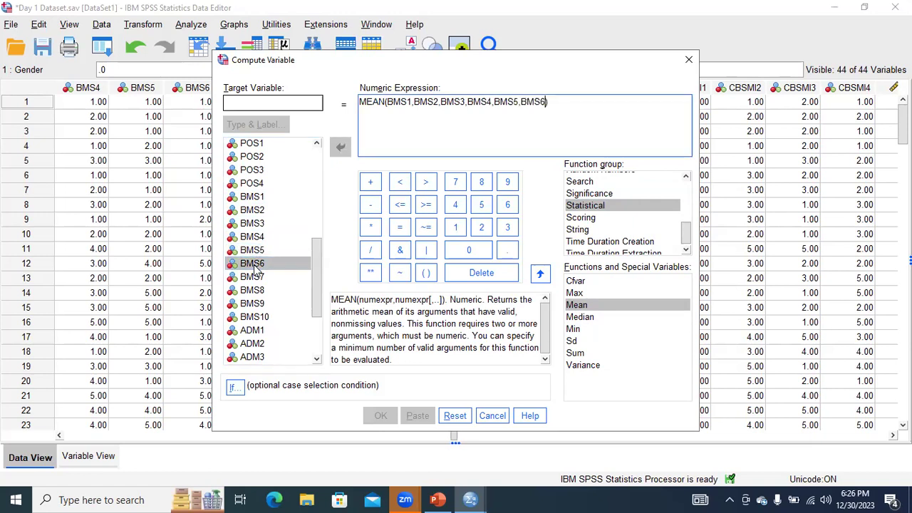
pyautogui.write(',')
pyautogui.doubleClick(255, 279)
pyautogui.write(',BMS7,')
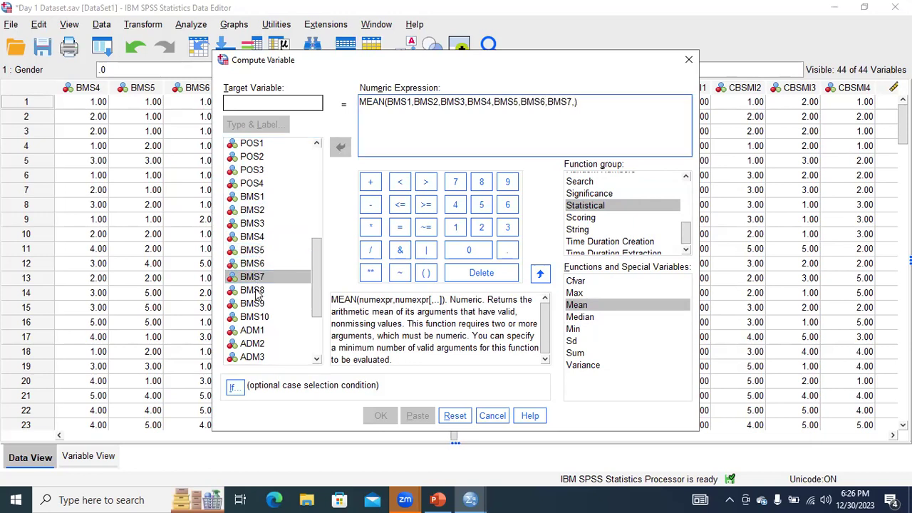
pyautogui.click(257, 291)
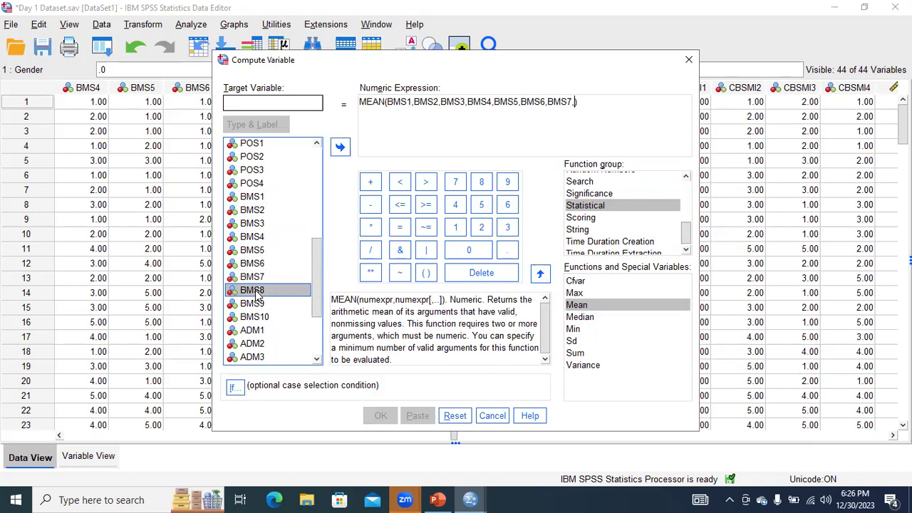
pyautogui.doubleClick(256, 292)
pyautogui.write(',')
pyautogui.doubleClick(256, 305)
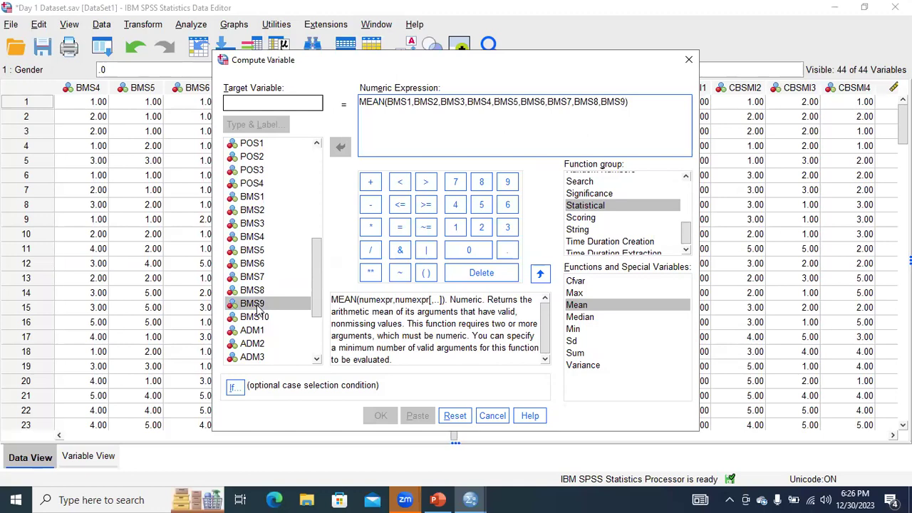
pyautogui.write(',')
pyautogui.doubleClick(260, 317)
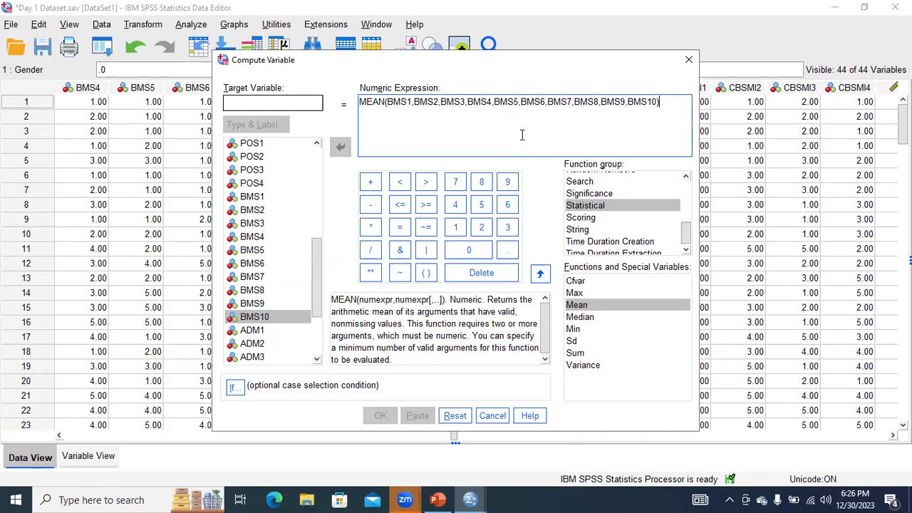
# Step: Name the target variable BMS and run the mean computation
pyautogui.click(268, 103)
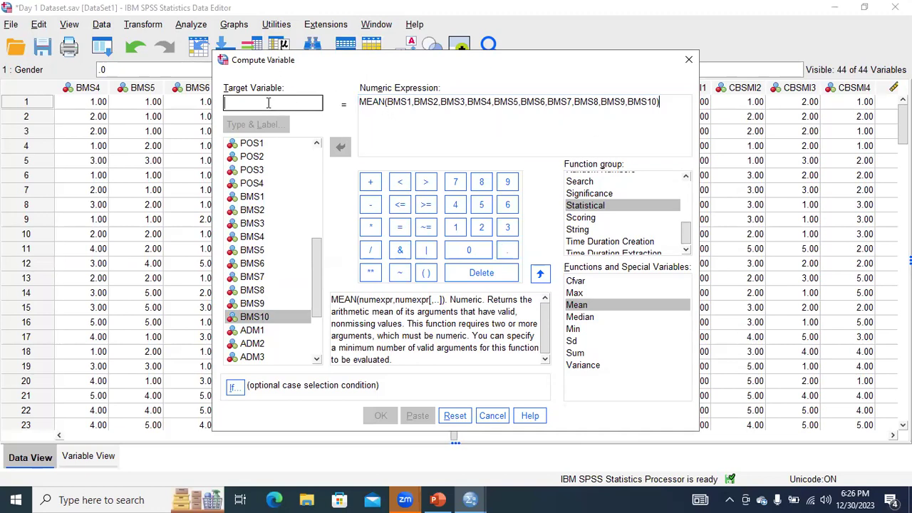
pyautogui.write('BMS')
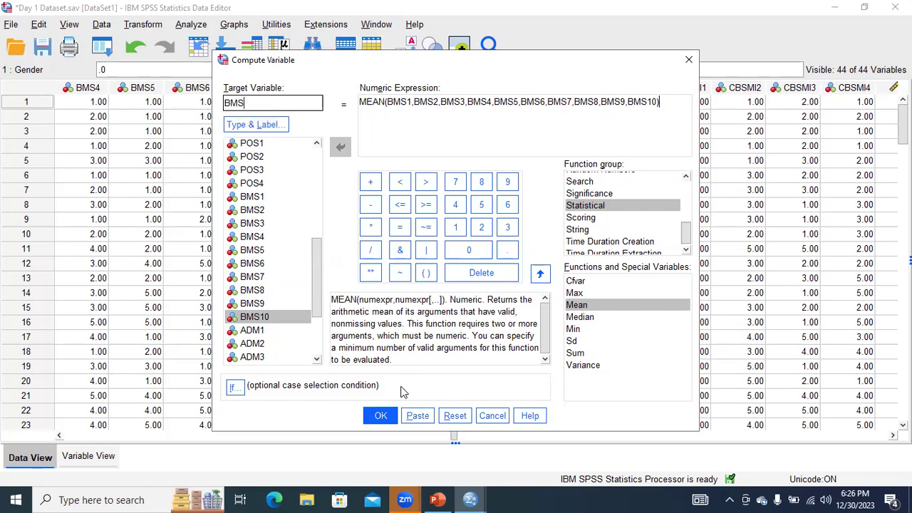
pyautogui.click(382, 416)
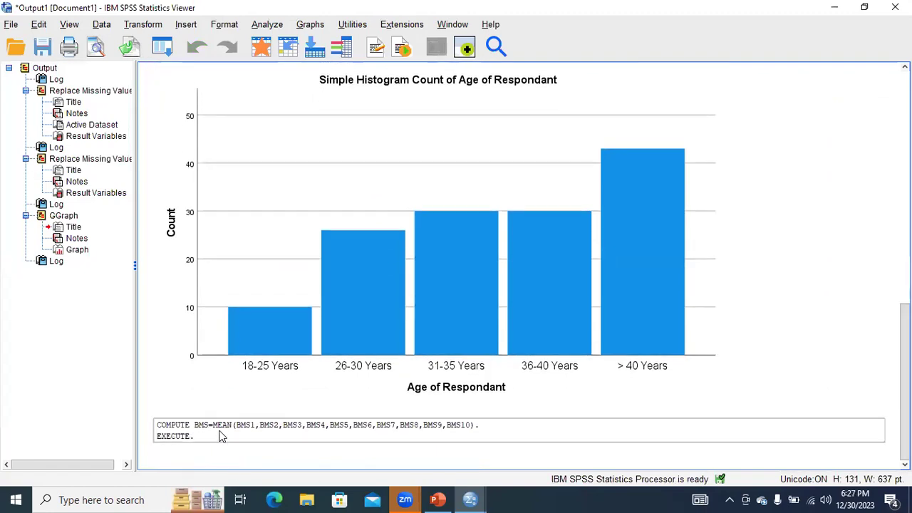
# Step: Return to the Day 1 Dataset and view the computed BMS column at the end of the data
pyautogui.moveTo(470, 498)
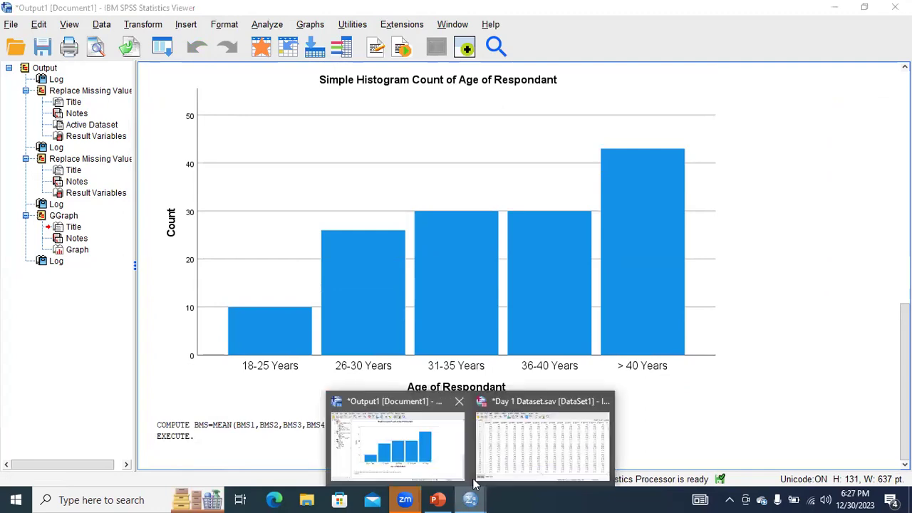
pyautogui.click(505, 468)
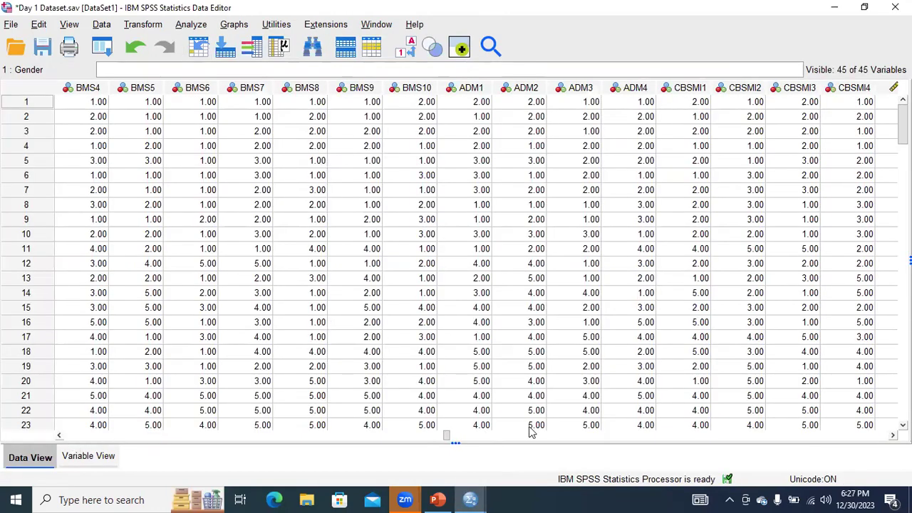
pyautogui.moveTo(447, 435); pyautogui.dragTo(862, 436)
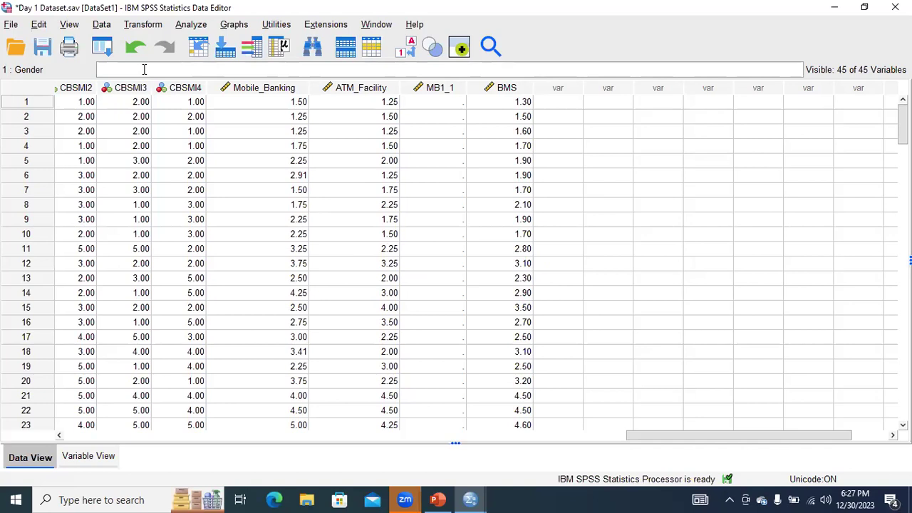
# Step: Create a simple histogram with Chart Builder, using BMS in place of Age of Respondant on the horizontal axis
pyautogui.hotkey('alt', 'g')
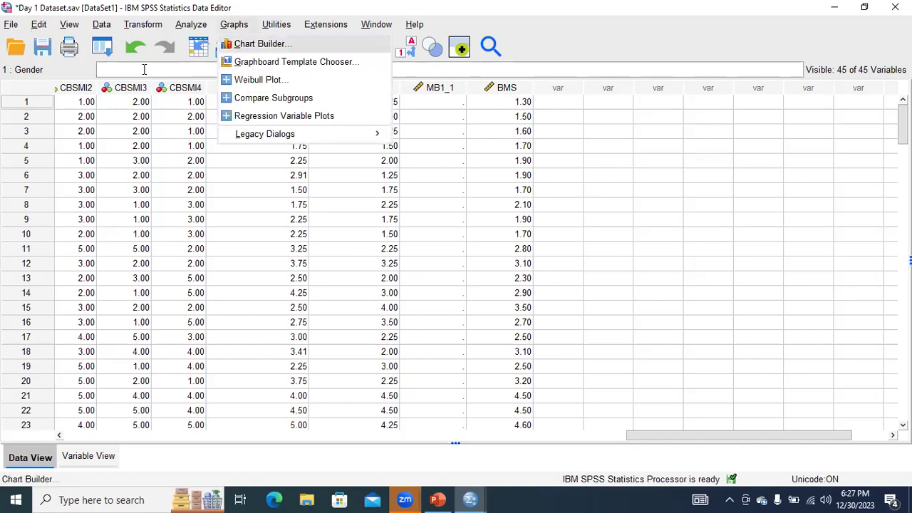
pyautogui.press('Return')
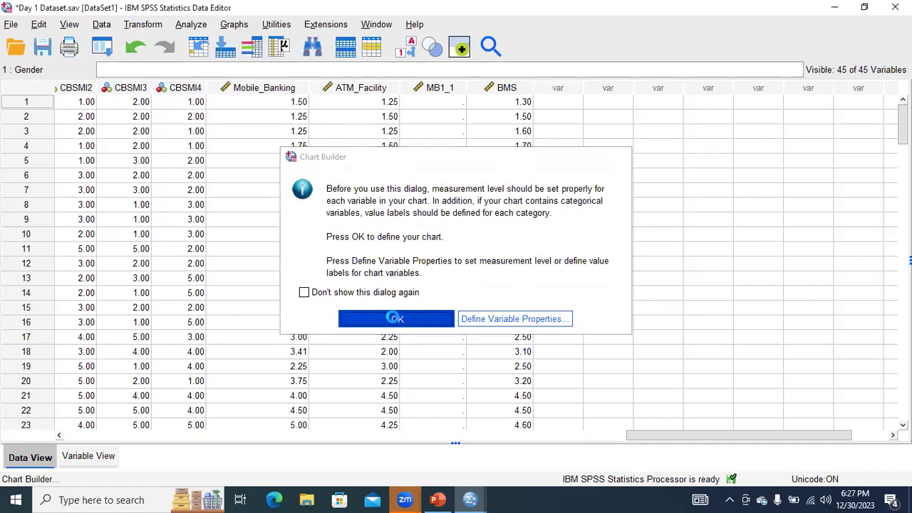
pyautogui.click(395, 319)
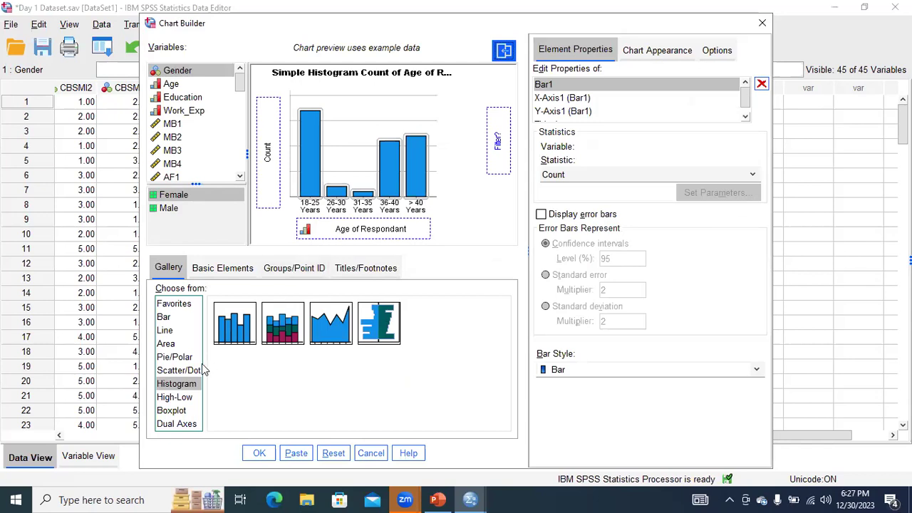
pyautogui.click(188, 385)
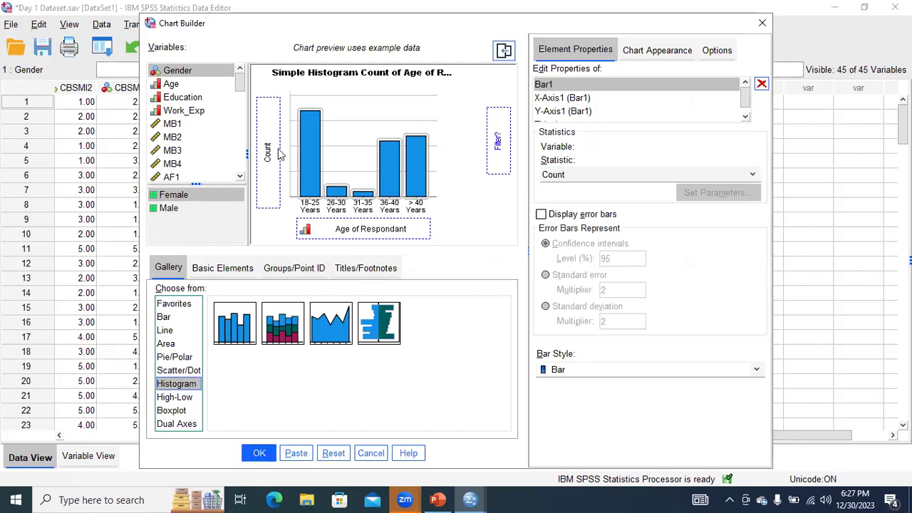
pyautogui.moveTo(241, 96); pyautogui.dragTo(241, 178)
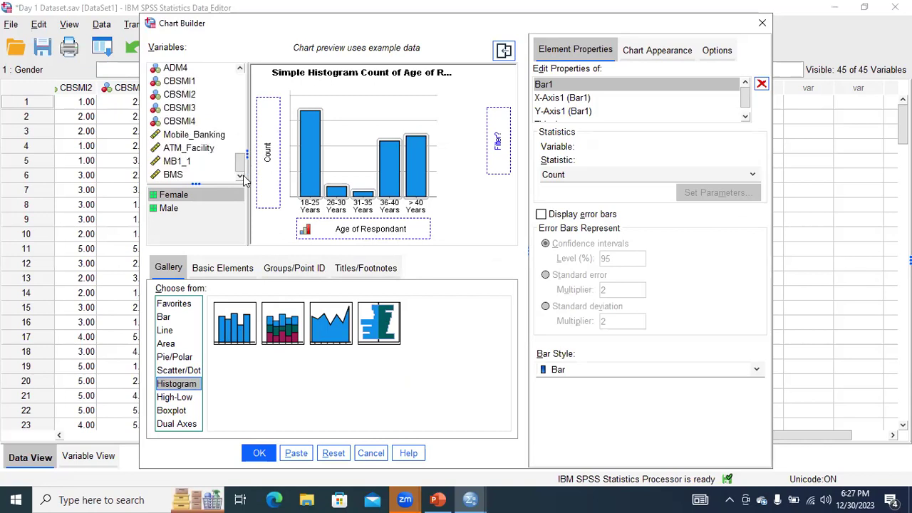
pyautogui.click(179, 178)
pyautogui.moveTo(182, 177); pyautogui.dragTo(355, 230)
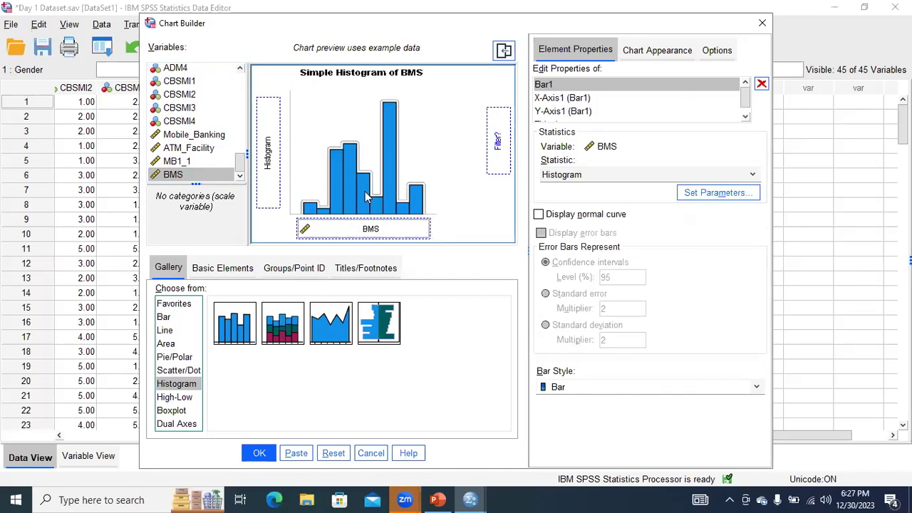
pyautogui.click(262, 455)
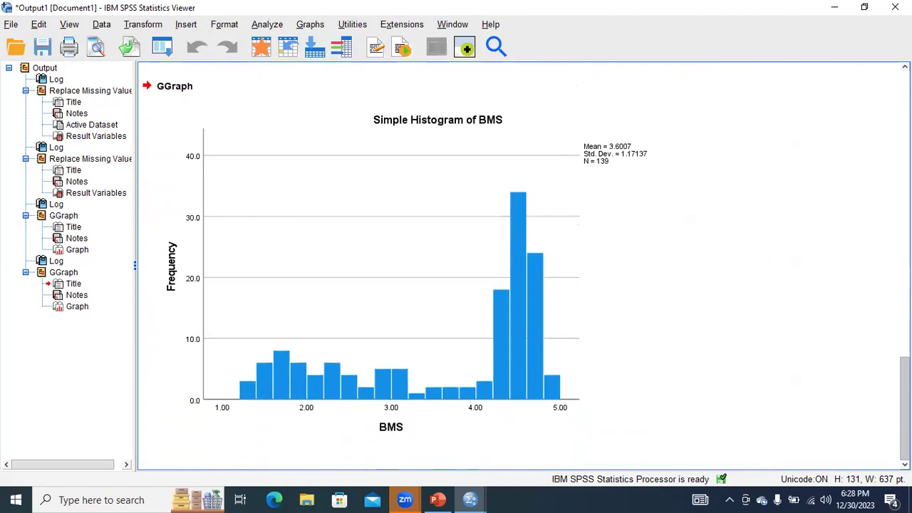
# Step: Examine the shape of the BMS histogram, and look through the Day 1 Dataset from the BMS column back to Gender
pyautogui.click(475, 424)
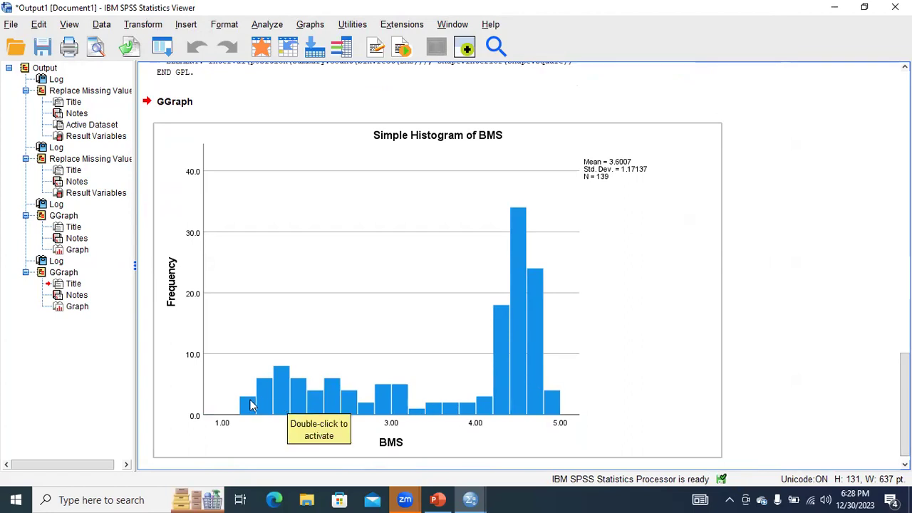
pyautogui.moveTo(239, 395); pyautogui.dragTo(307, 389)
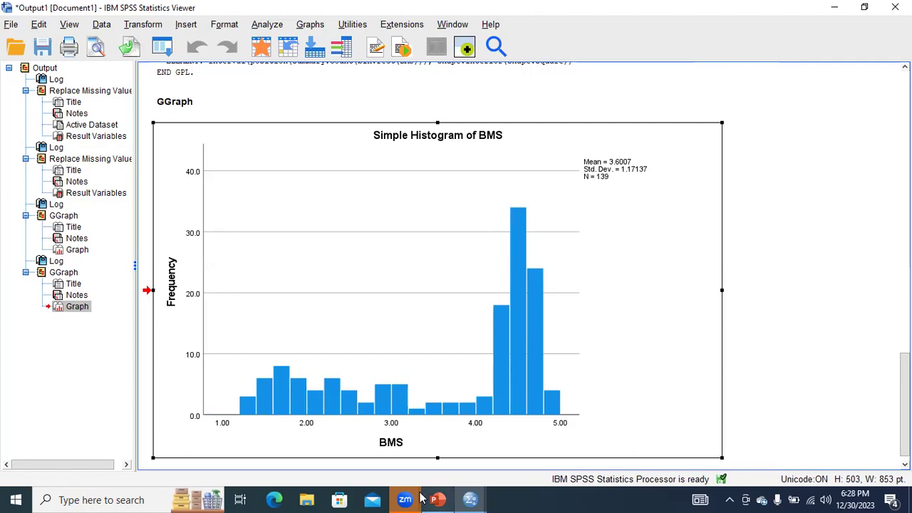
pyautogui.click(468, 498)
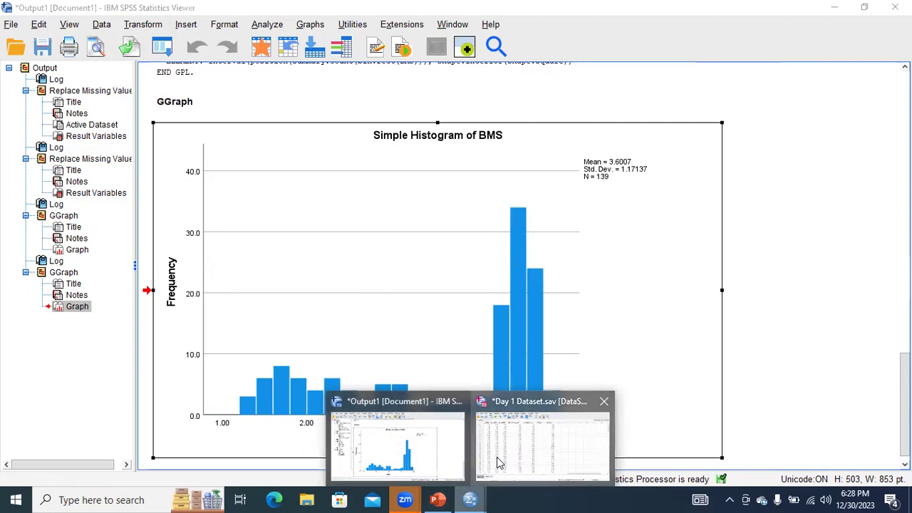
pyautogui.click(496, 457)
pyautogui.moveTo(903, 126)
pyautogui.mouseDown()
pyautogui.moveTo(903, 358)
pyautogui.moveTo(902, 124)
pyautogui.mouseUp()
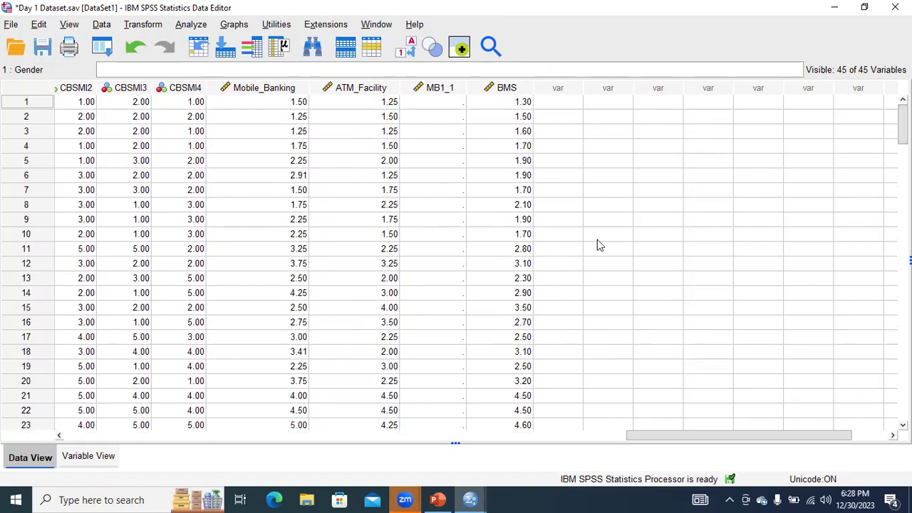
pyautogui.moveTo(640, 435); pyautogui.dragTo(70, 446)
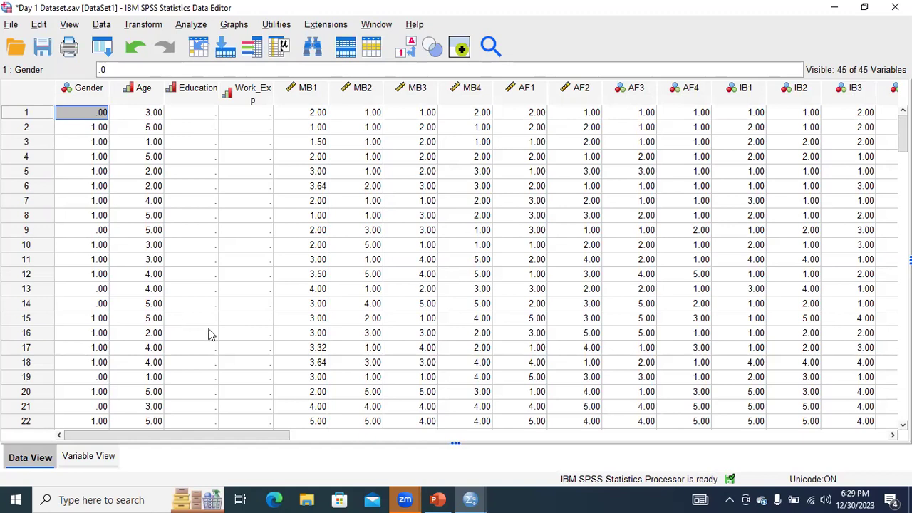
# Step: Review the BMS histogram in the SPSS output and switch to slide 5 on histogram types in the "2nd day" presentation
pyautogui.moveTo(471, 499)
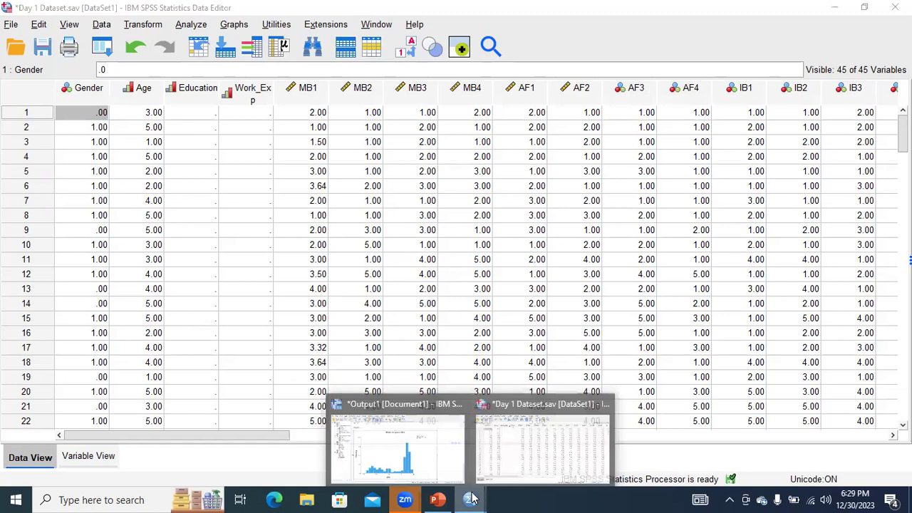
pyautogui.click(512, 456)
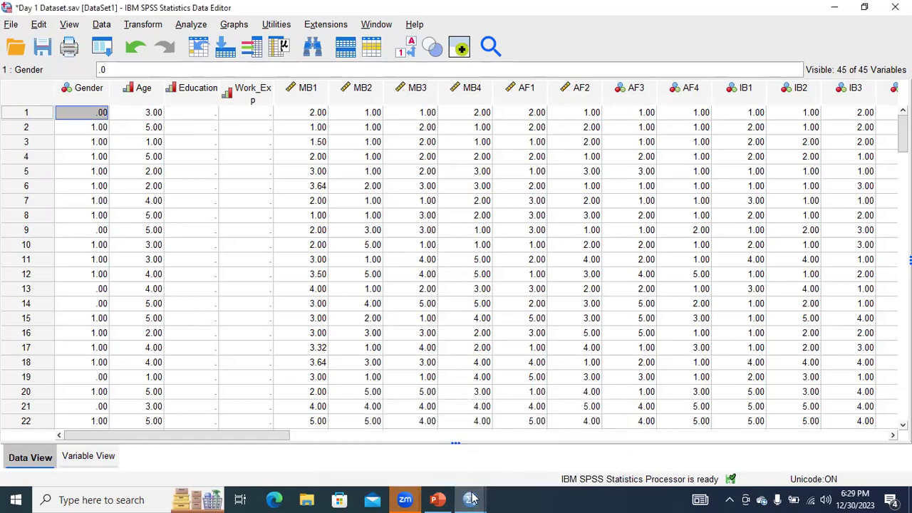
pyautogui.moveTo(470, 500)
pyautogui.click(442, 403)
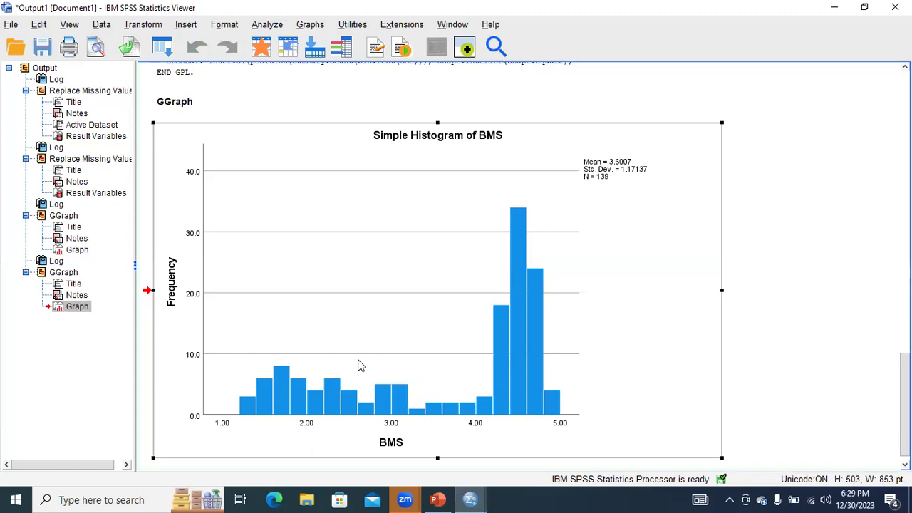
pyautogui.click(437, 499)
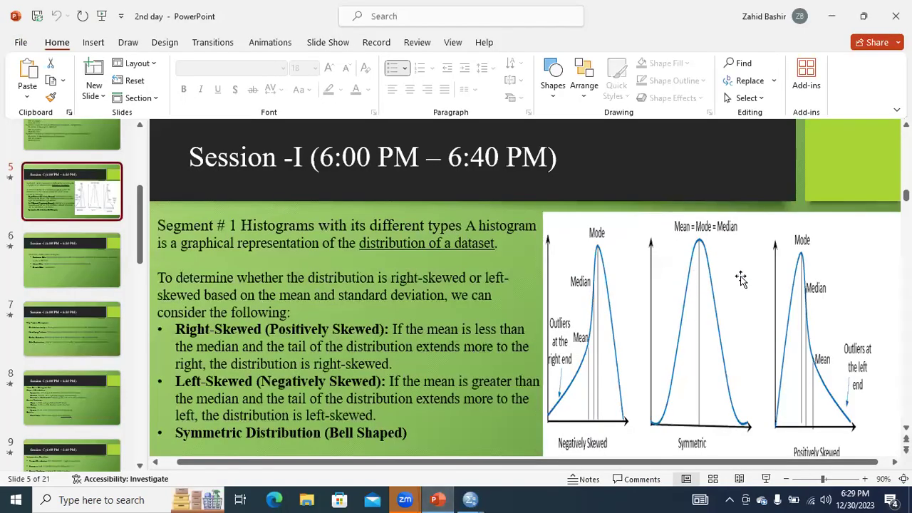